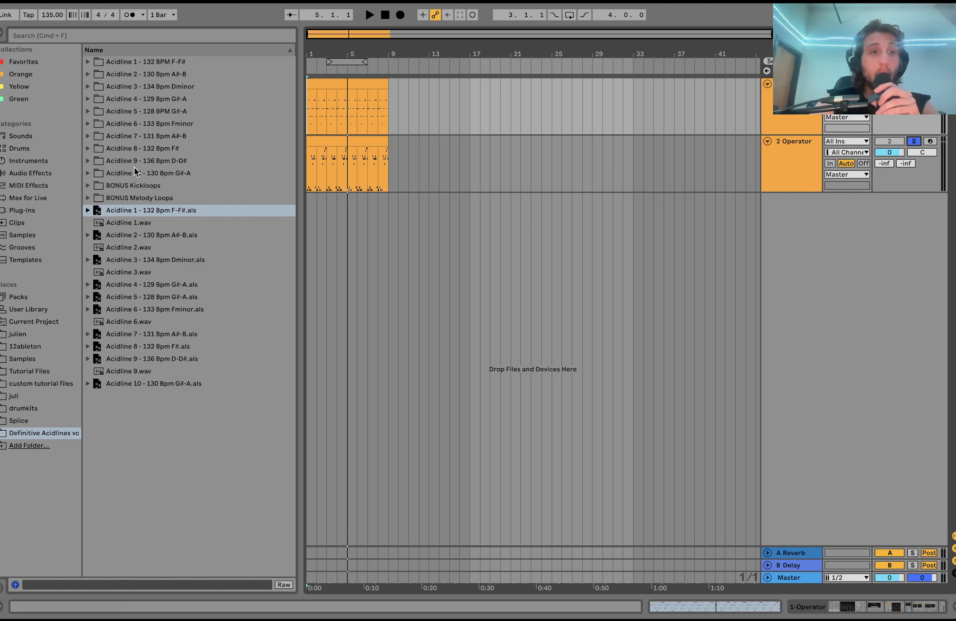
Step: Expand the Acidline 1 folder, raise the preview volume to 6.0, and audition the Acidline 2, 6 and 9 loops
click(135, 62)
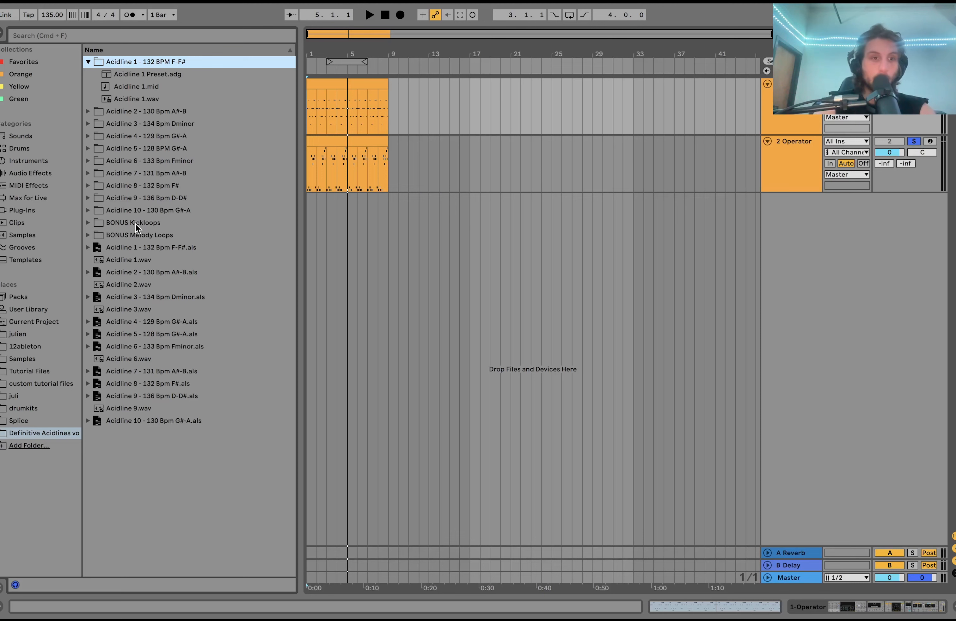
click(135, 284)
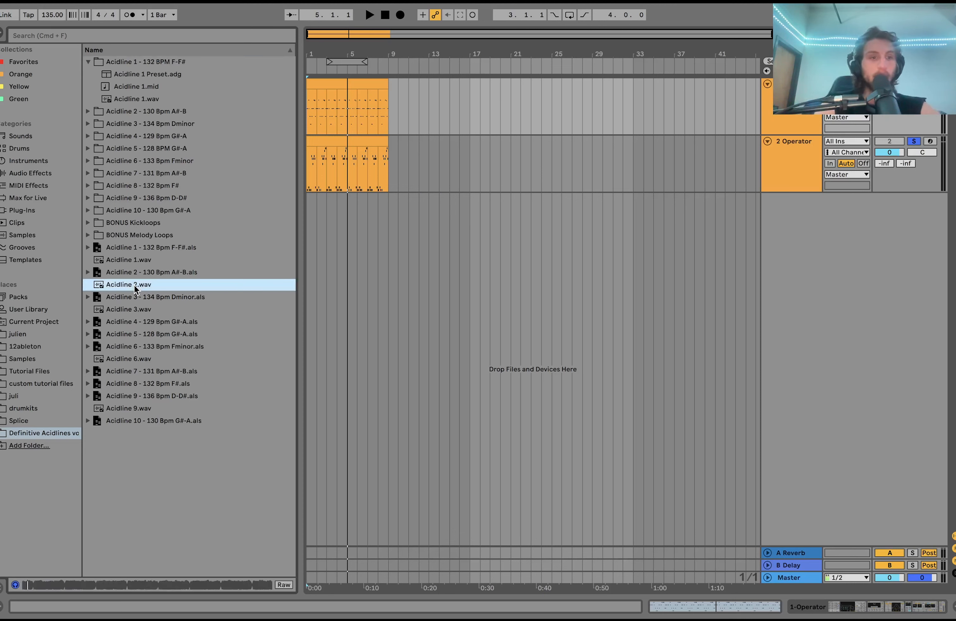
drag(922, 577, 922, 561)
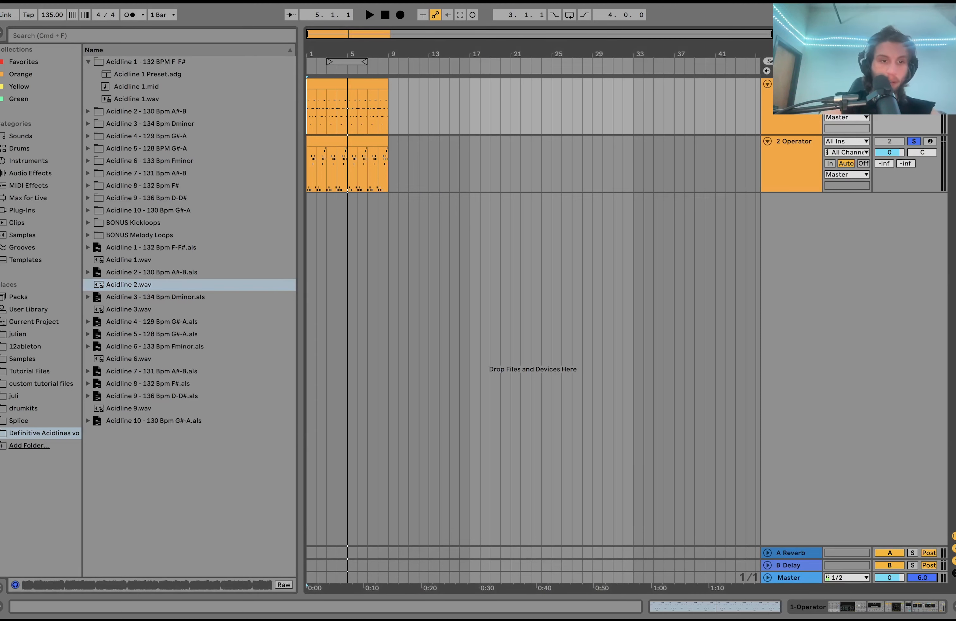
click(146, 363)
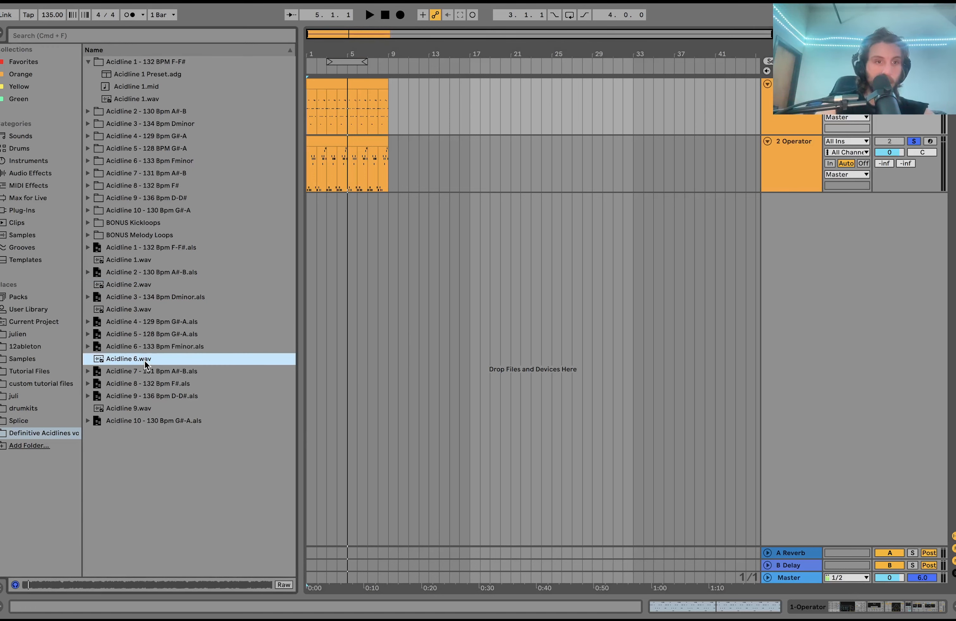
click(143, 410)
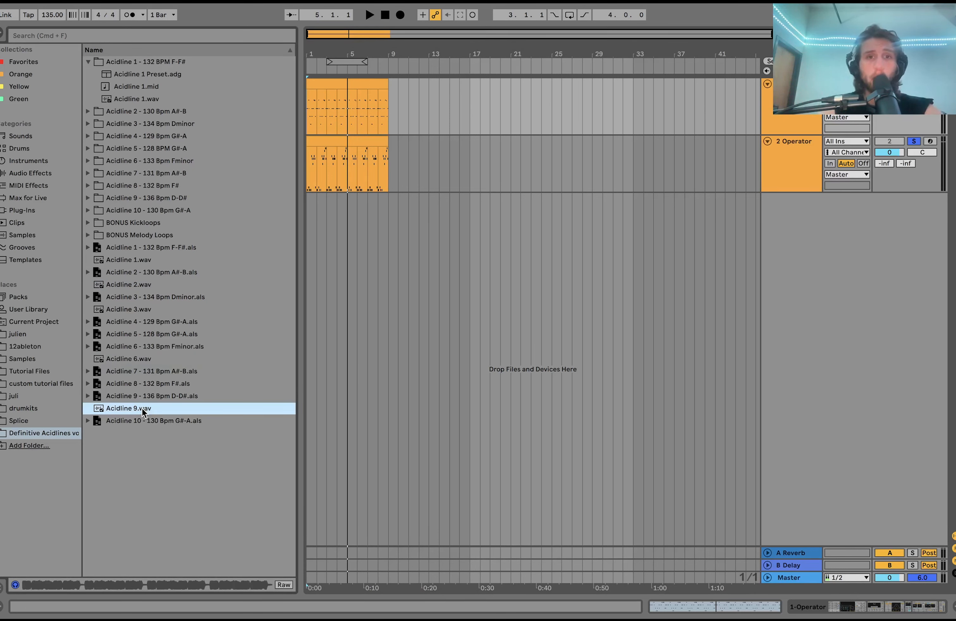
Step: Turn off solo on the 2 Operator track and show the device chain of the first Operator track
click(349, 142)
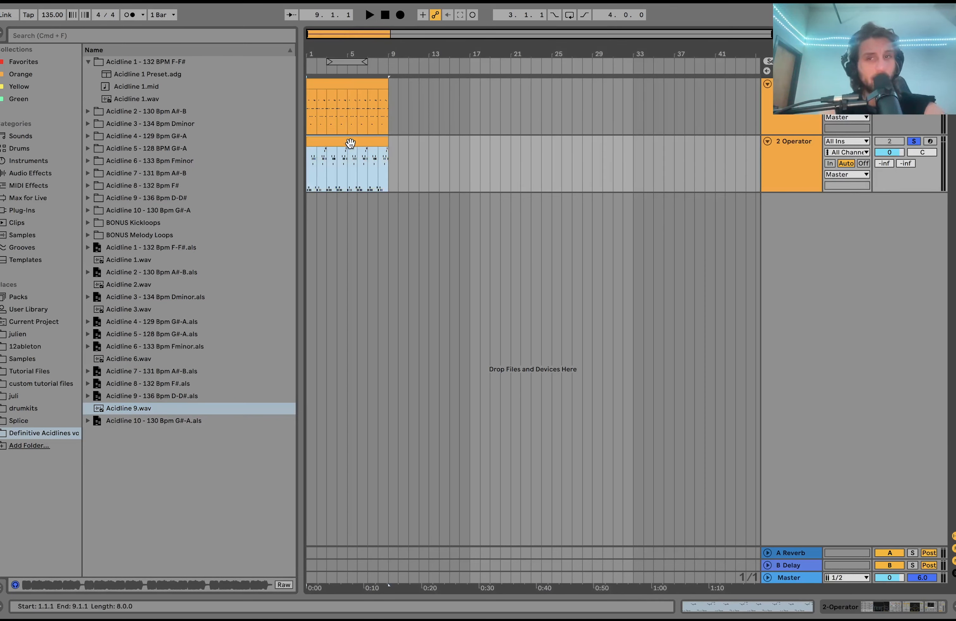
click(914, 142)
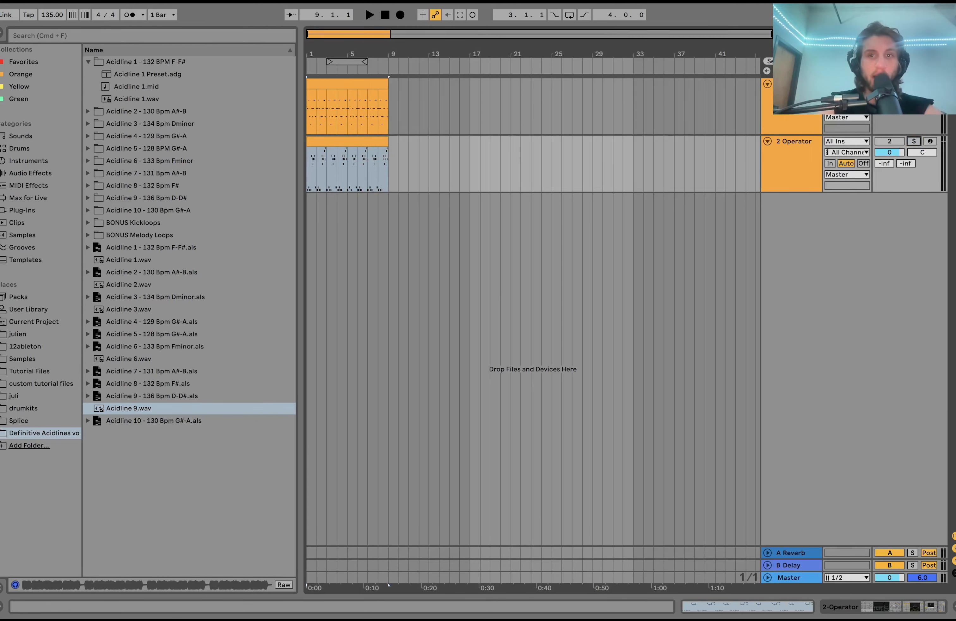
double_click(796, 84)
Step: Loop the first Operator track's eight-bar clip in the arrangement and play it back
click(327, 86)
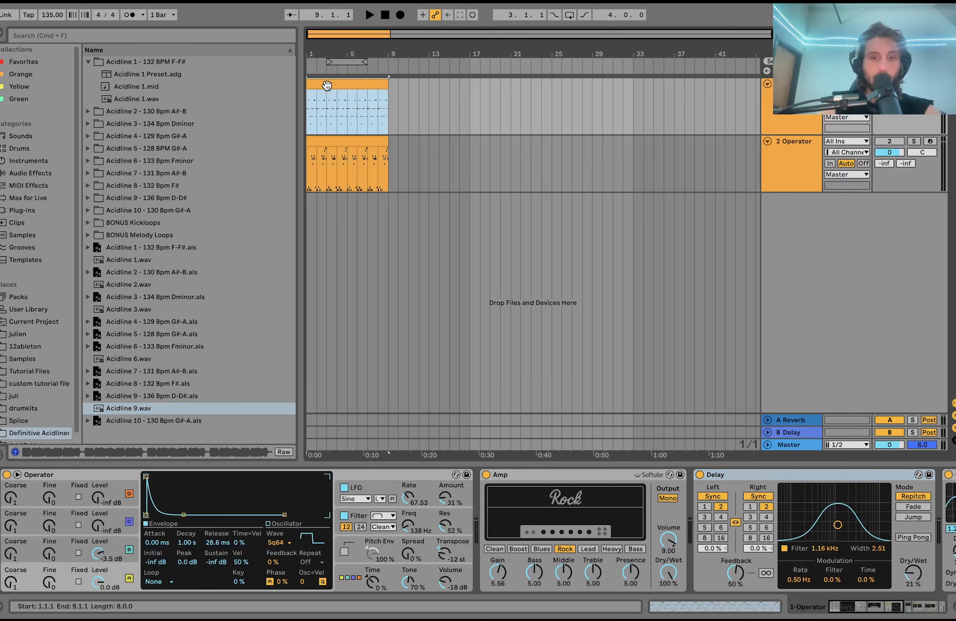
key(ctrl+l)
key(space)
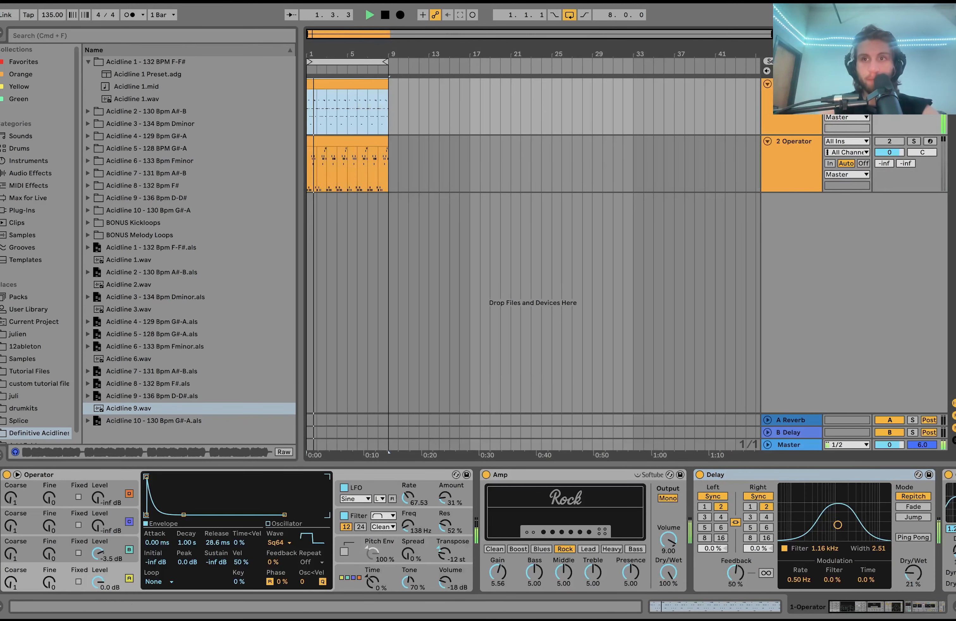
click(914, 84)
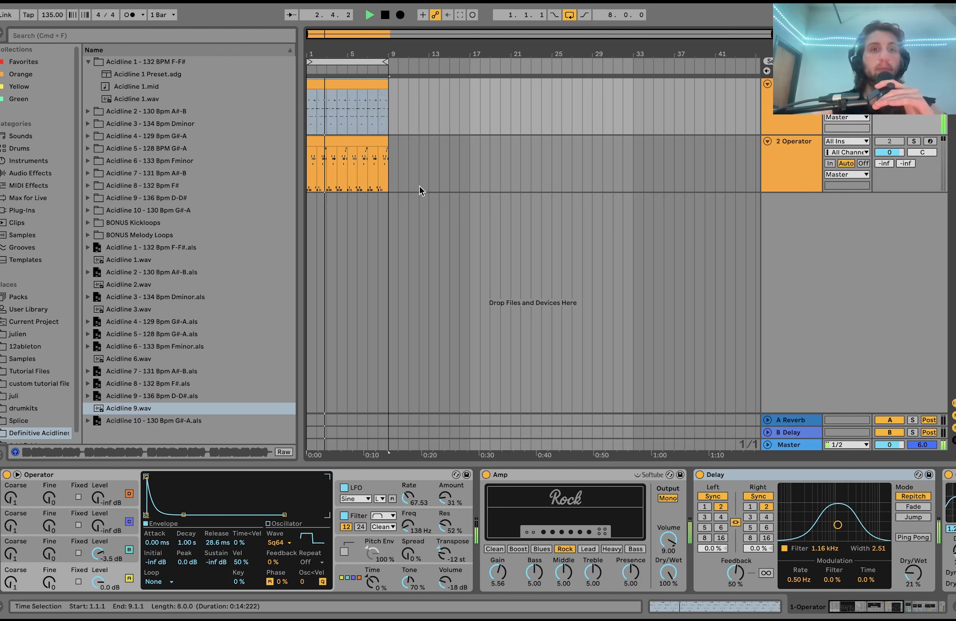
key(space)
Step: Open the first Operator clip's MIDI notes and examine the acid line's note pattern and pitches up close
double_click(330, 84)
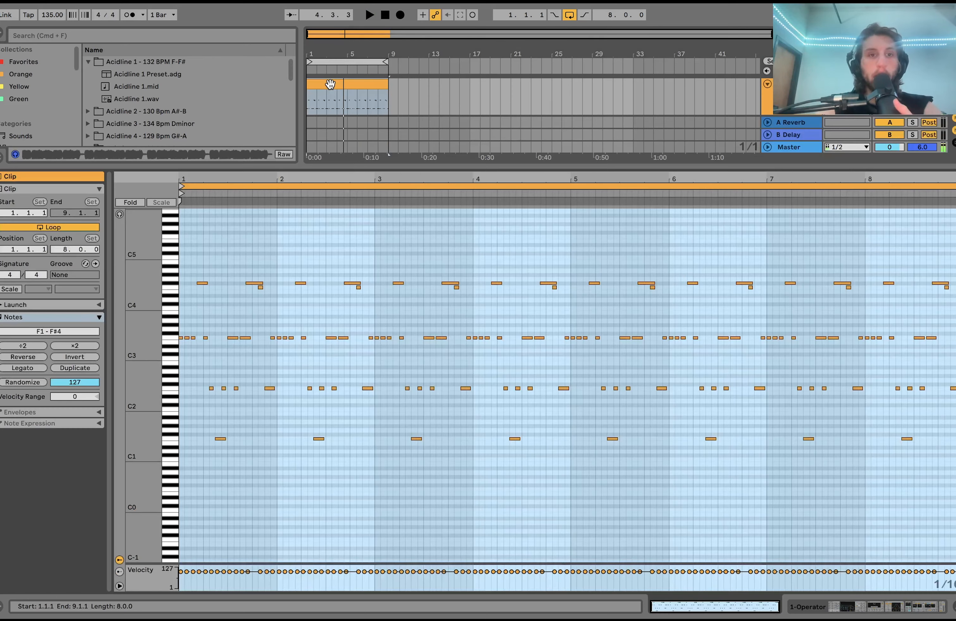
drag(144, 364, 171, 380)
scroll(206, 369, up, 5)
scroll(206, 369, down, 2)
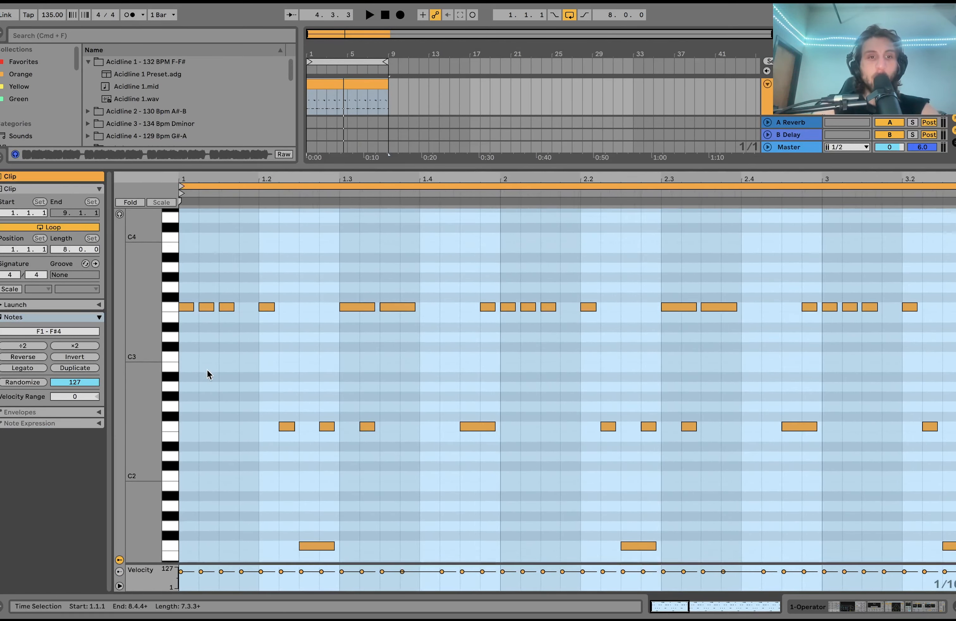
scroll(207, 369, down, 3)
scroll(206, 369, up, 5)
scroll(207, 369, down, 4)
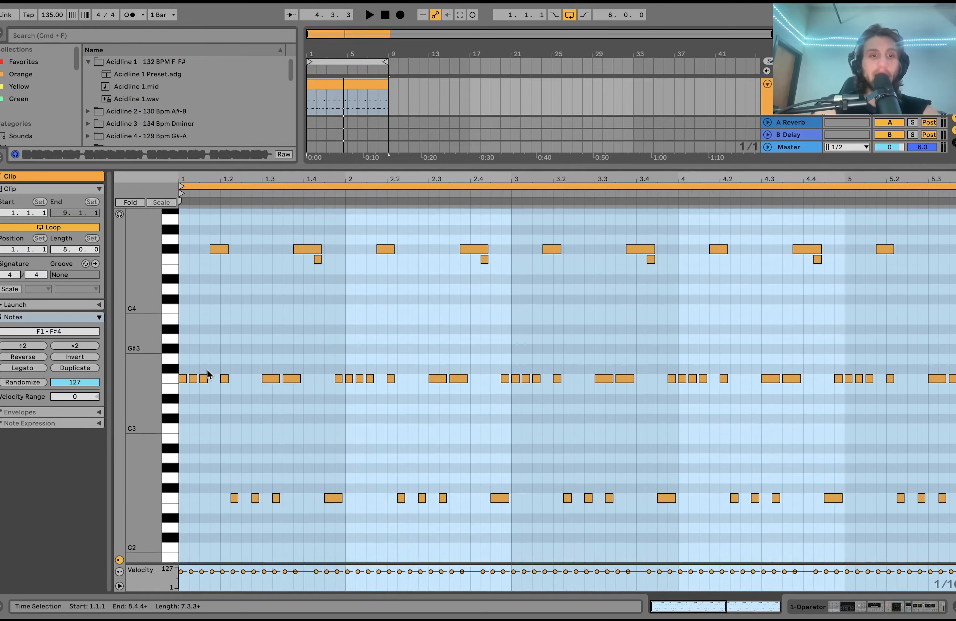
scroll(207, 369, down, 3)
scroll(220, 363, down, 1)
scroll(220, 363, up, 5)
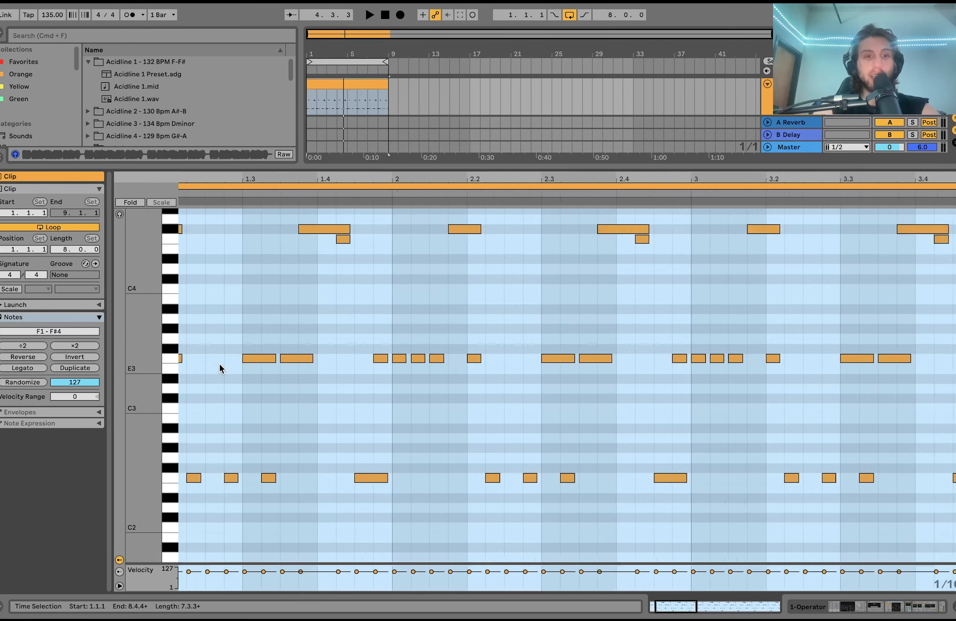
scroll(219, 363, left, 3)
scroll(220, 363, down, 2)
scroll(220, 364, up, 3)
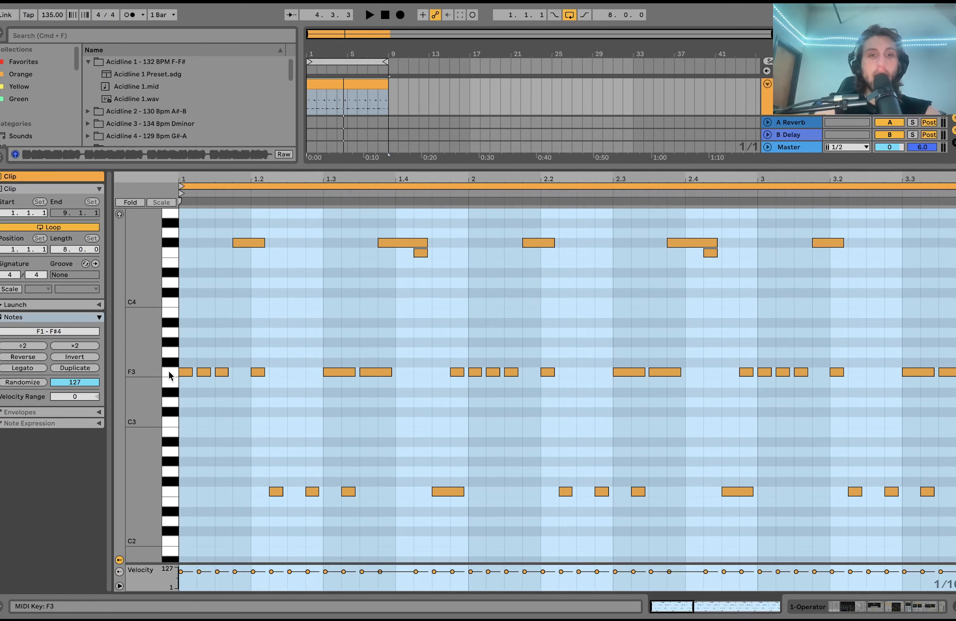
drag(134, 358, 112, 357)
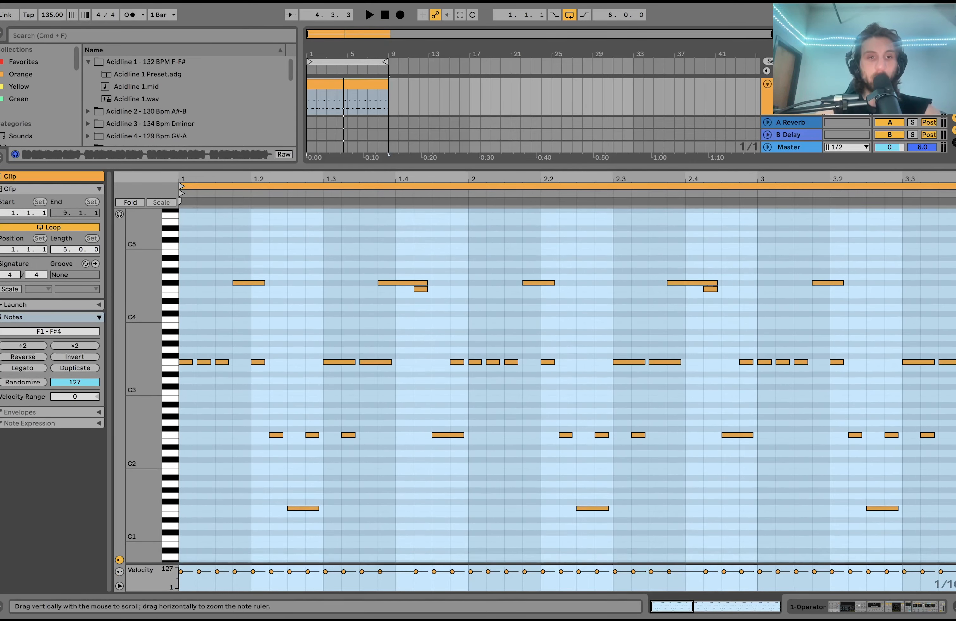
Step: Fold the note editor to show only the used pitches, and unfold it again
click(216, 348)
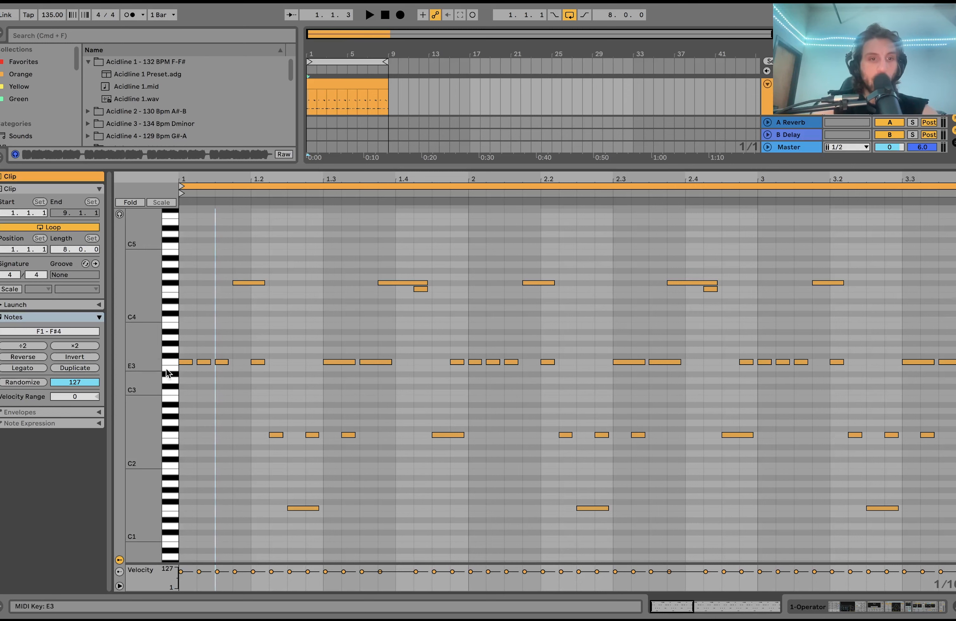
click(137, 202)
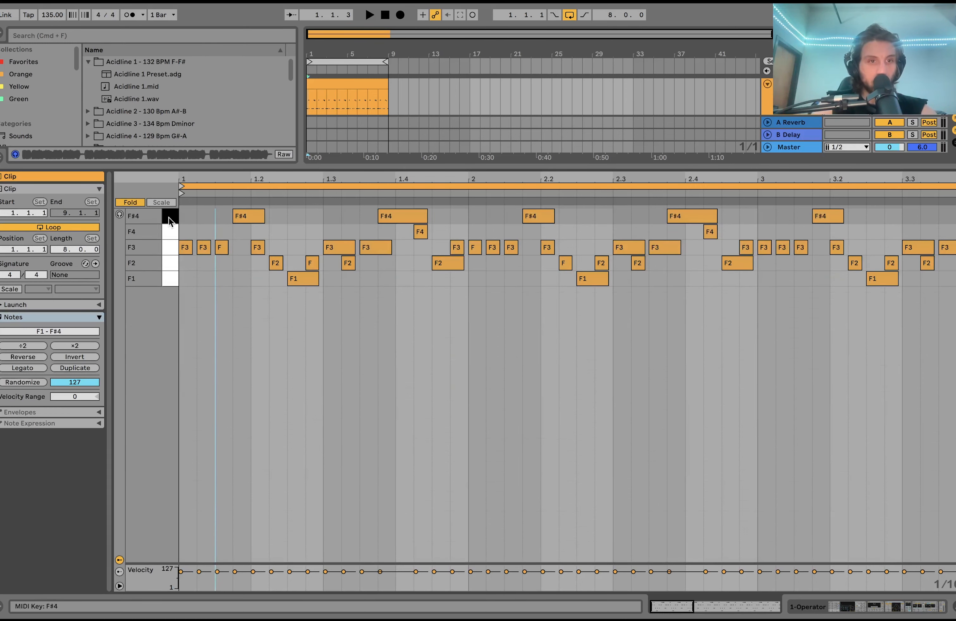
click(130, 204)
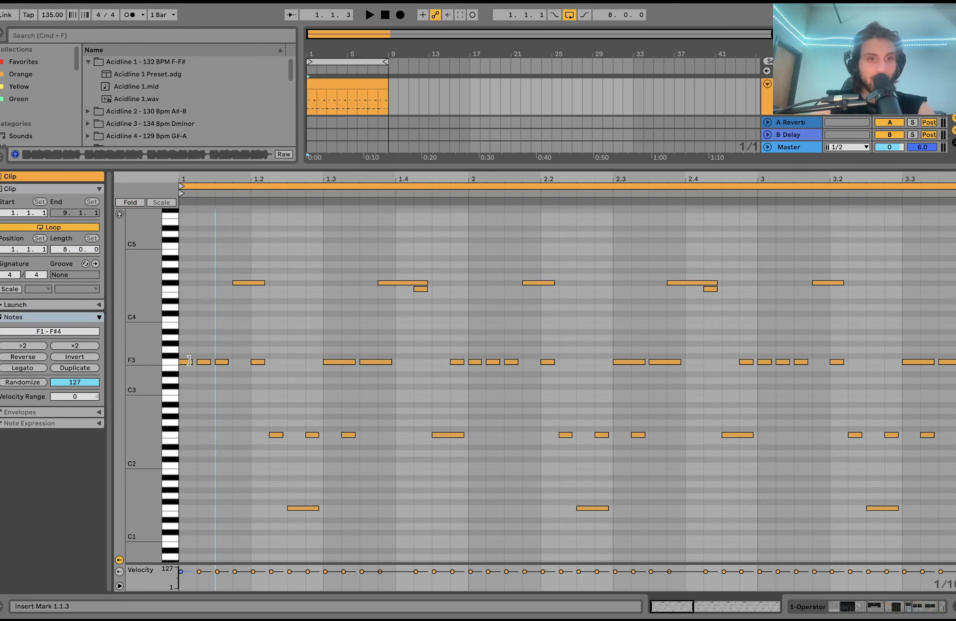
Step: Play and restart the beginning of the acid line repeatedly to hear its short, separated notes
key(space)
key(space)
key(space)
key(space)
key(space)
key(space)
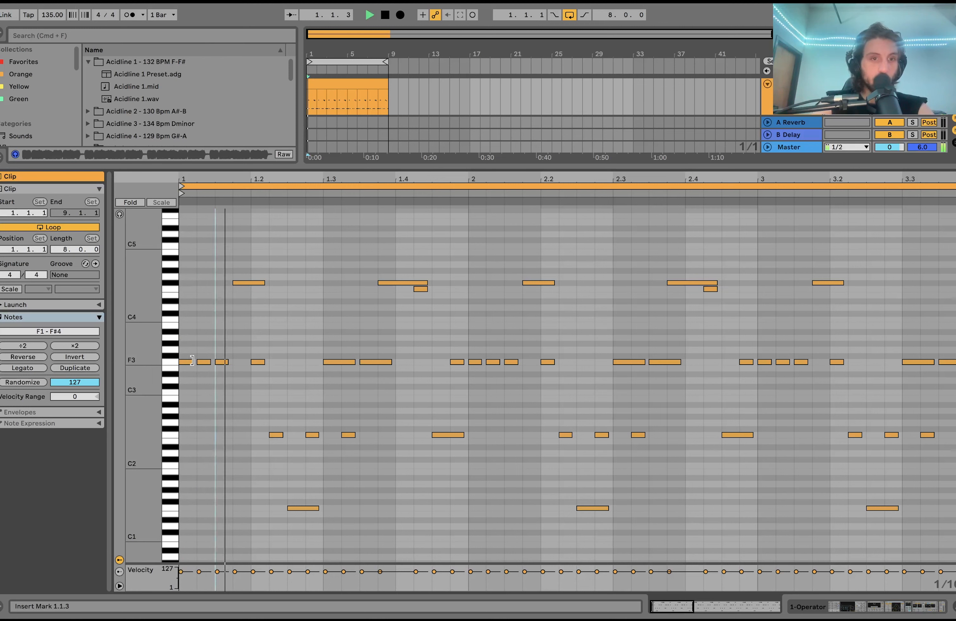
key(space)
key(space)
key(space)
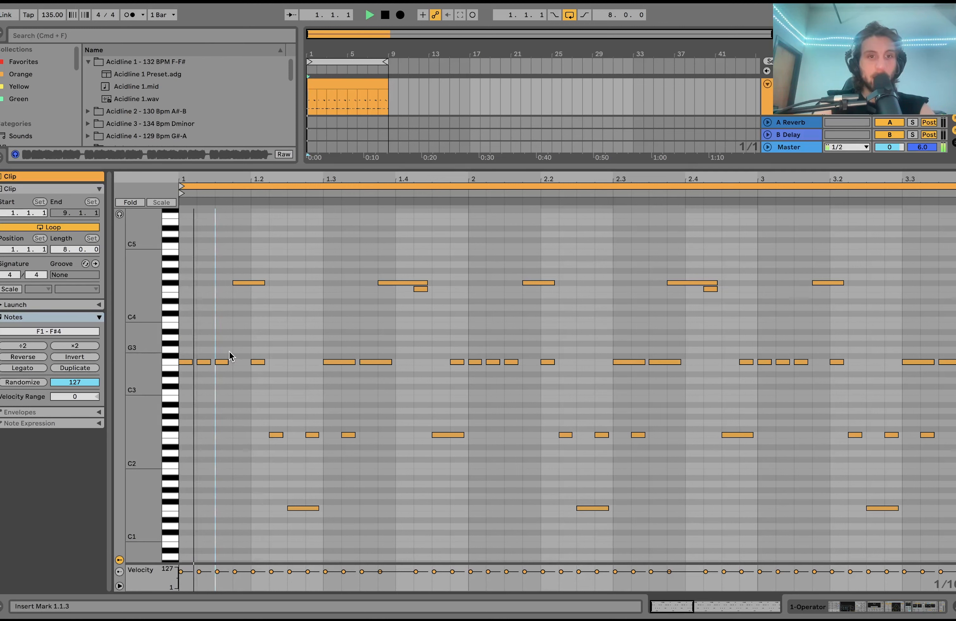
Step: Try Legato on all notes of the clip, listen to the pattern, and undo the change
key(super+a)
click(36, 368)
key(space)
key(space)
key(space)
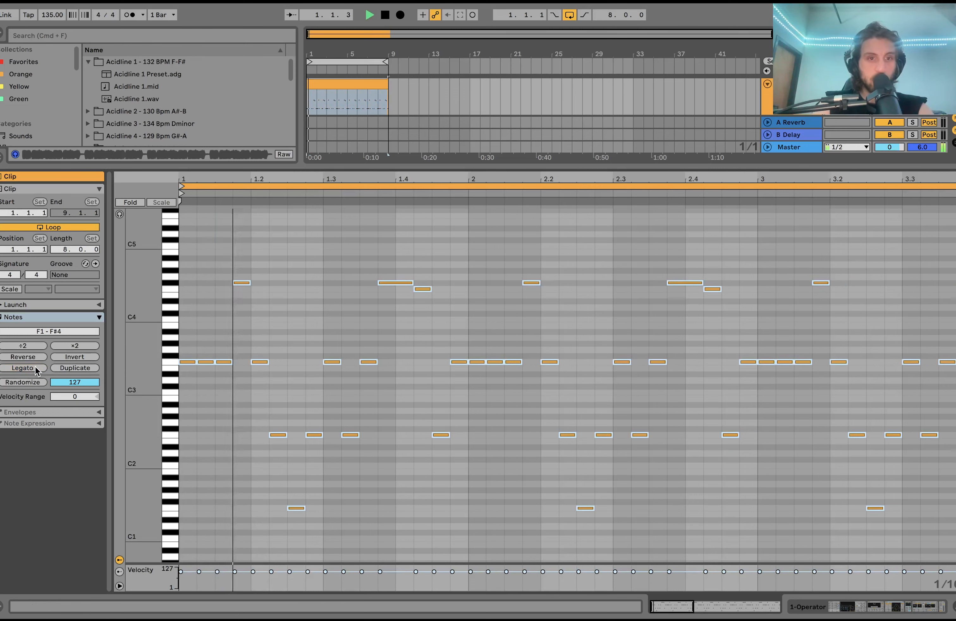
key(space)
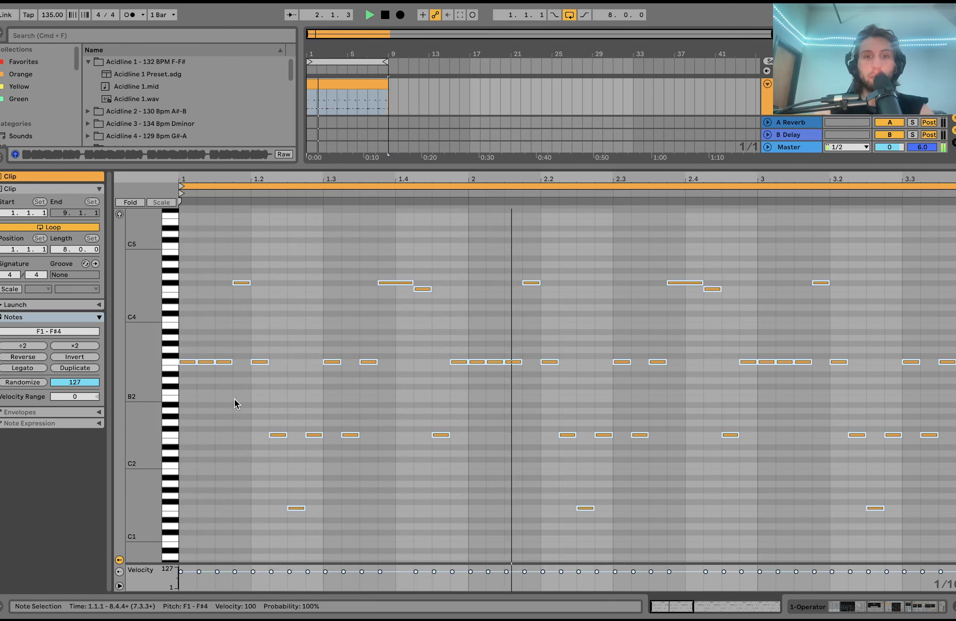
key(space)
key(super+z)
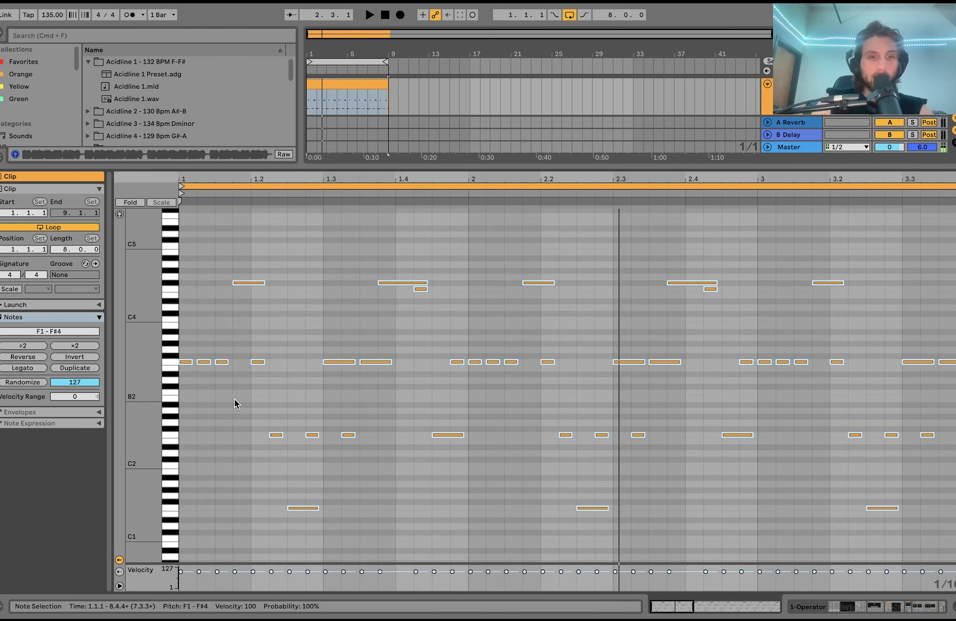
Step: Play the acid line with gaps between its notes for comparison, and clear the note selection
key(space)
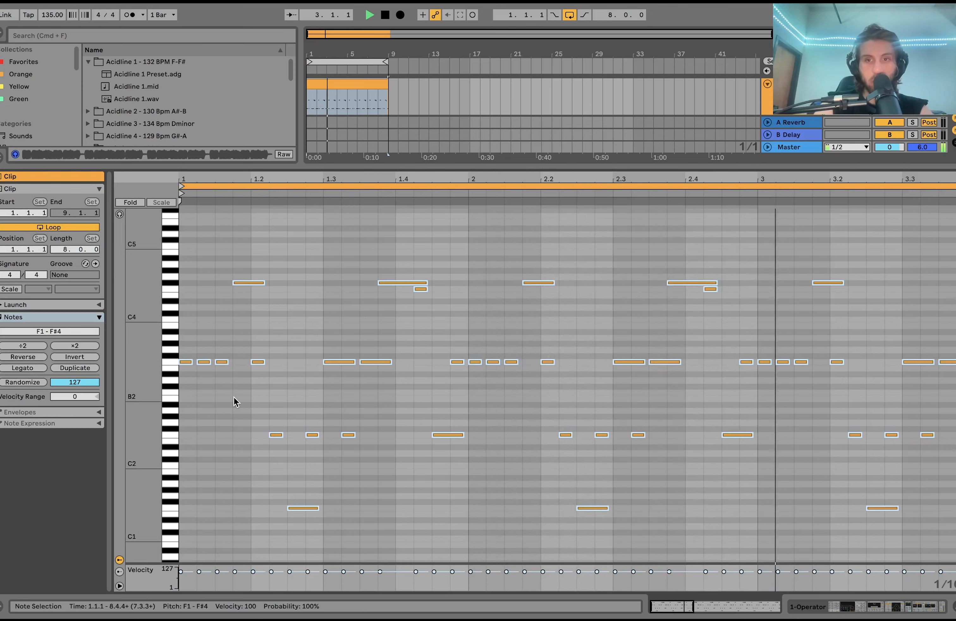
key(space)
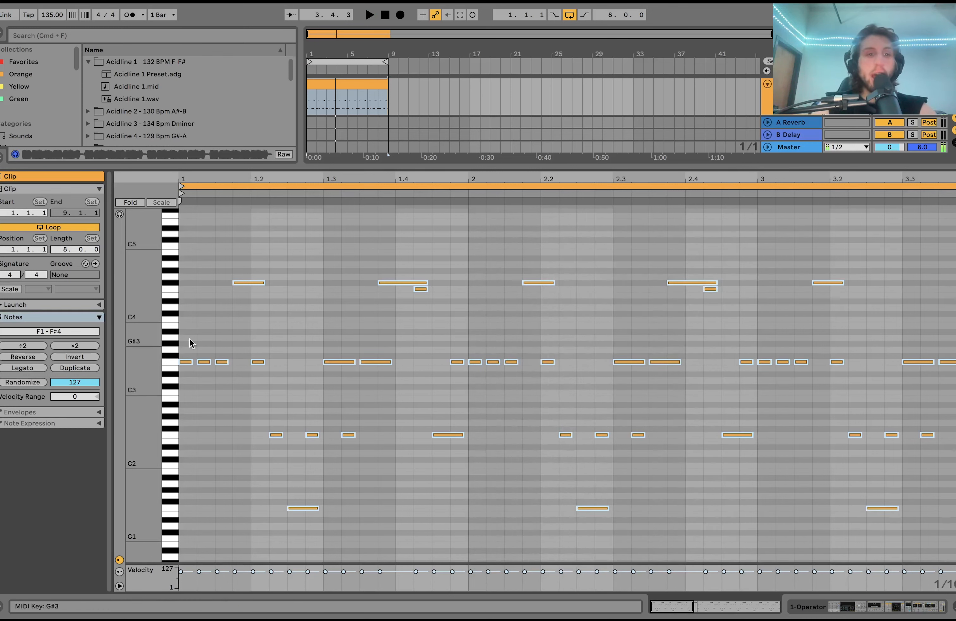
click(216, 385)
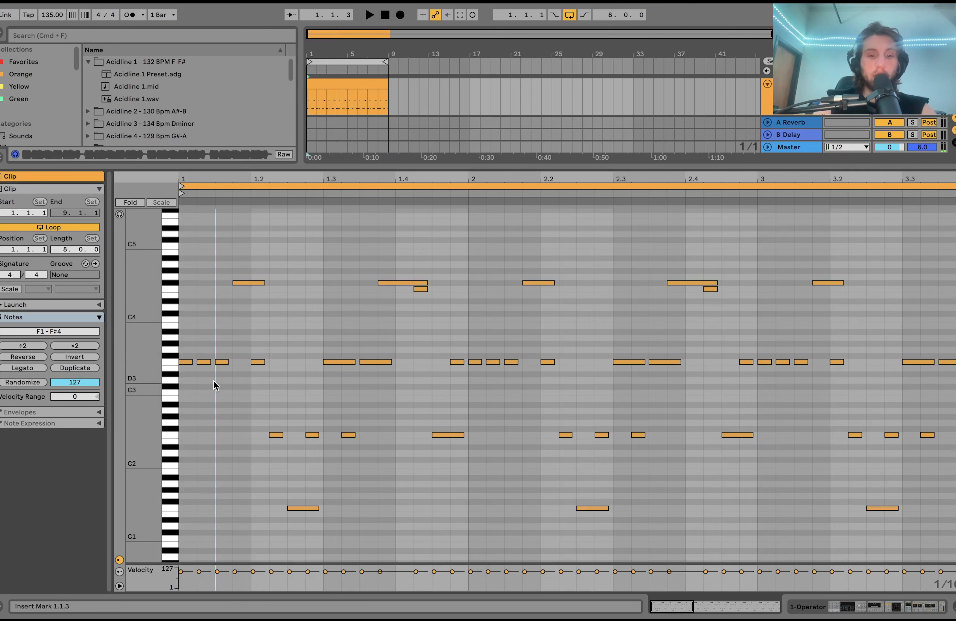
Step: Try lengthening all notes in the clip to the next grid line and listen to the pattern
key(super+a)
key(shift+Right)
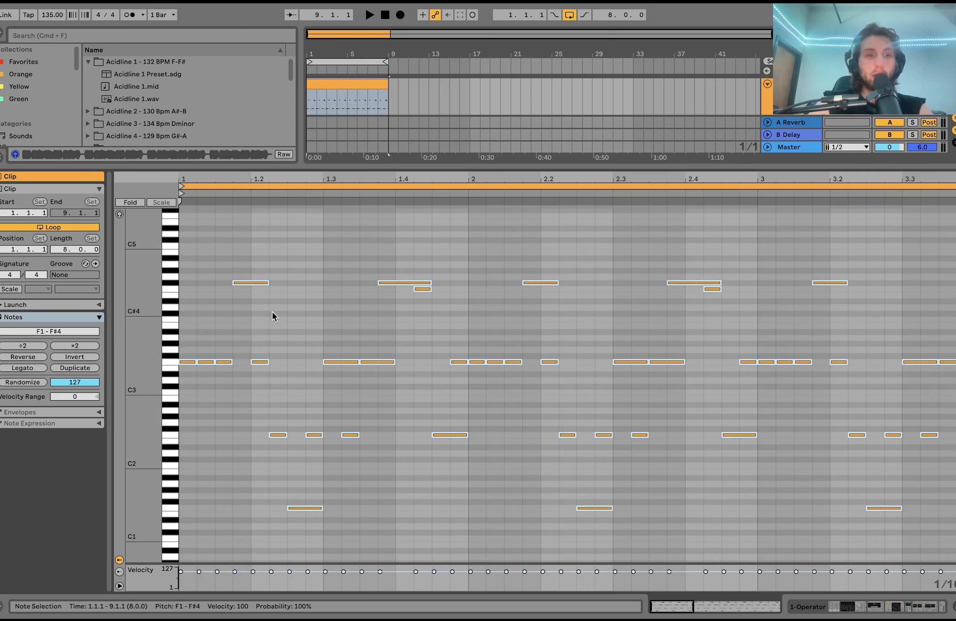
key(space)
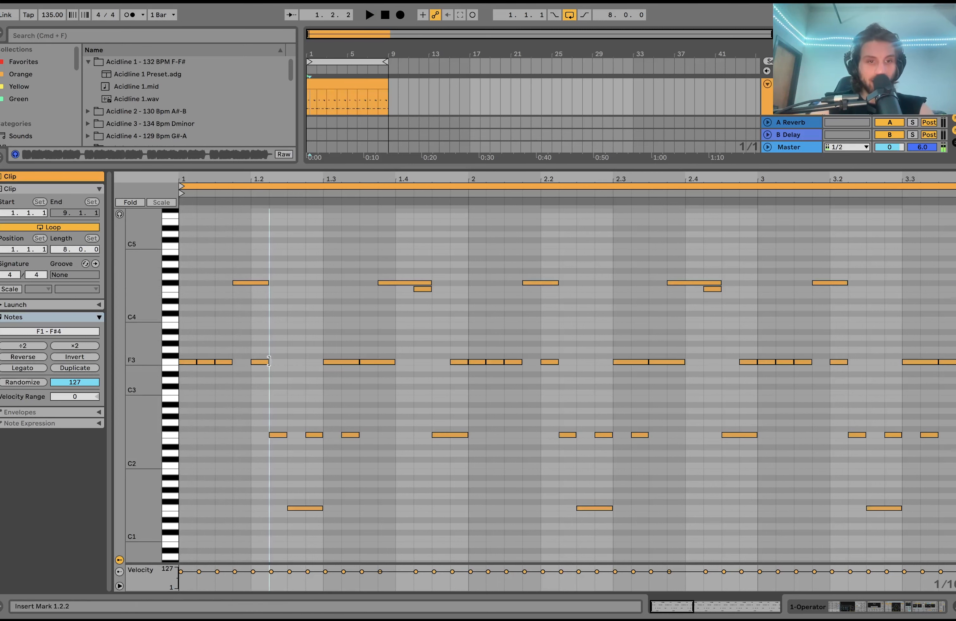
key(space)
Step: Shorten all notes in the clip so they end well before the next grid line, and play the result
drag(266, 361, 260, 362)
key(space)
key(space)
key(space)
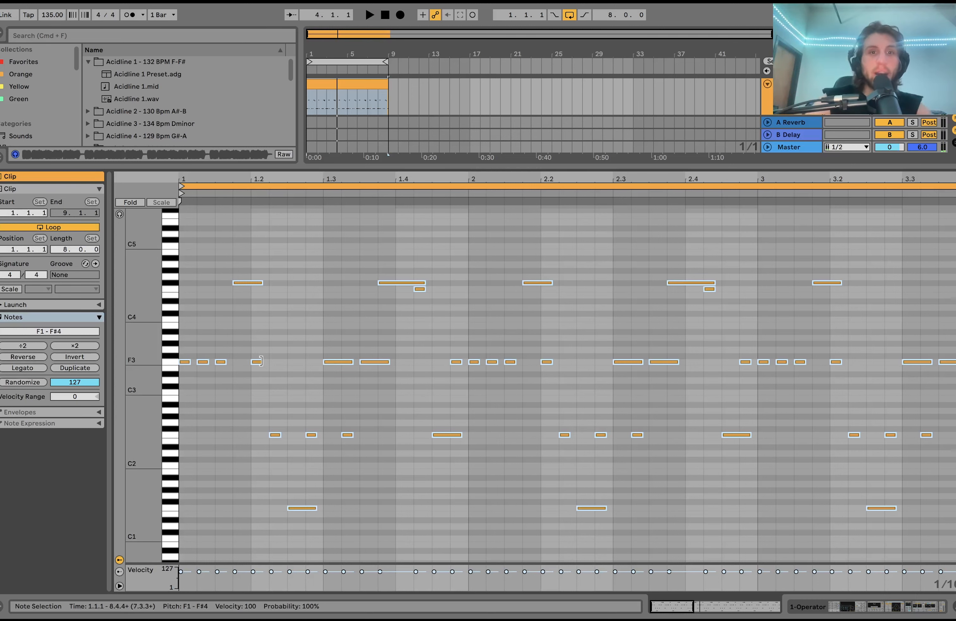
click(273, 336)
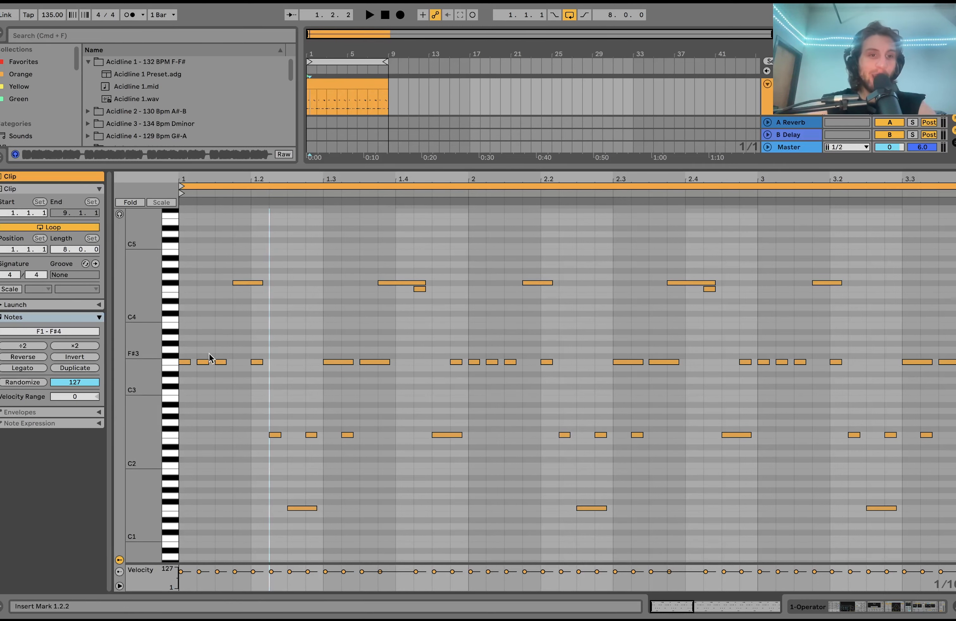
Step: Fold the note editor to the used pitches and select all F#4 and F4 notes
drag(154, 350, 151, 358)
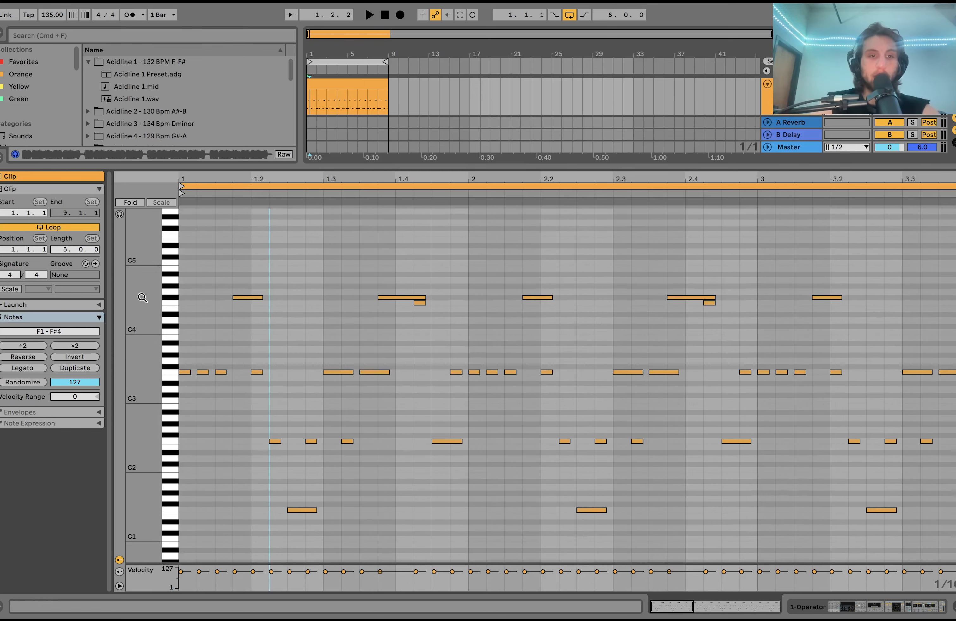
click(133, 203)
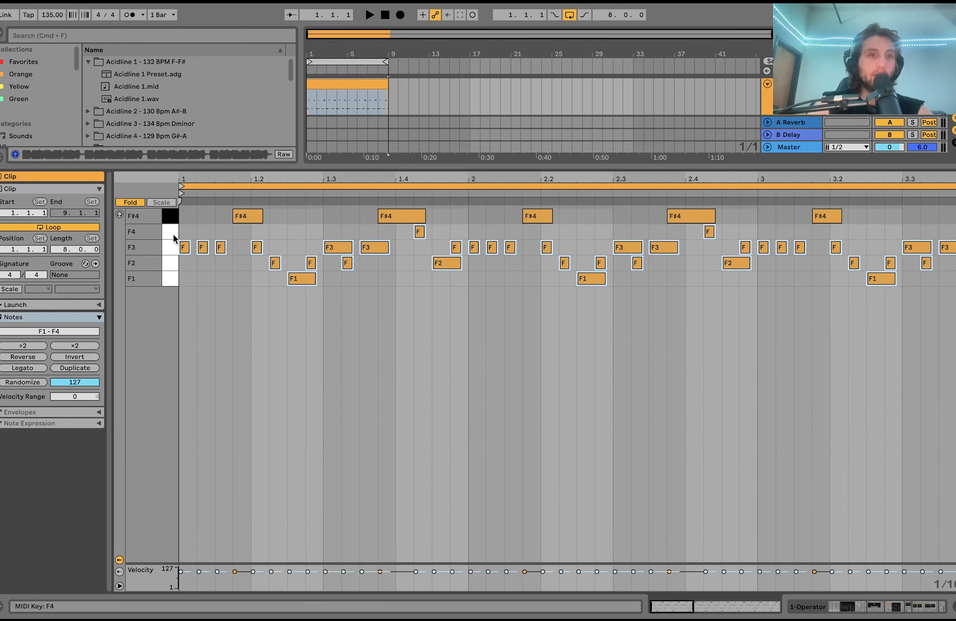
click(172, 218)
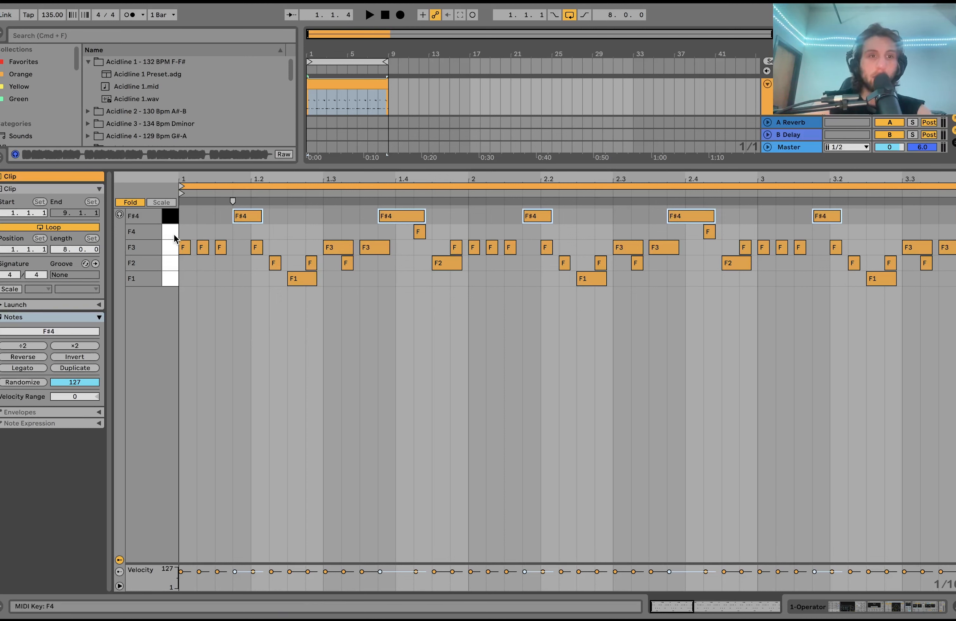
drag(174, 238, 171, 213)
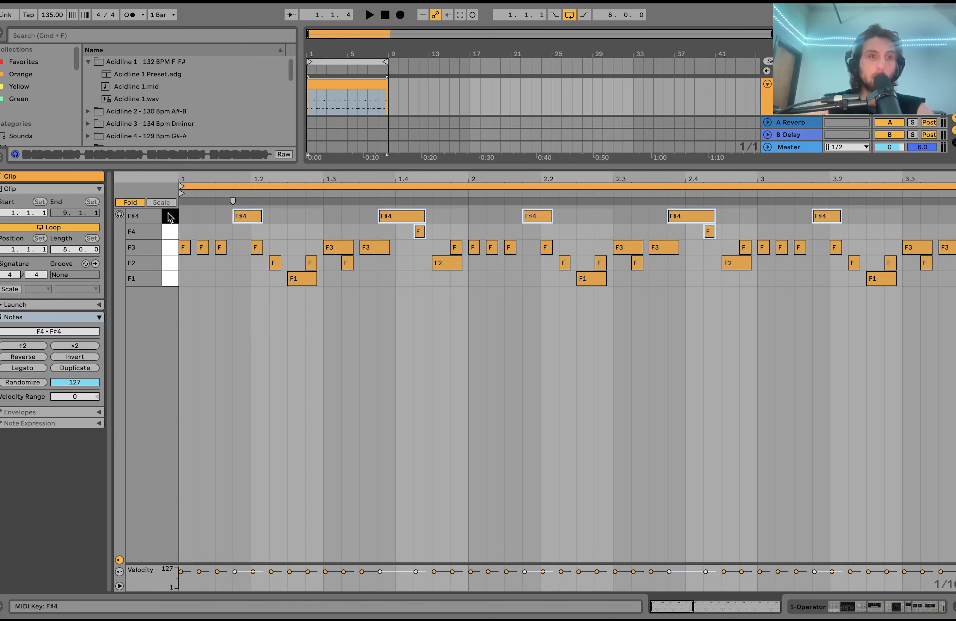
Step: Unfold the note editor and raise the second F3 note to G#3 and the third one to A#3
click(130, 206)
click(203, 372)
key(Up)
key(Up)
key(Up)
click(226, 356)
click(221, 372)
key(Up)
key(Up)
key(Up)
key(Up)
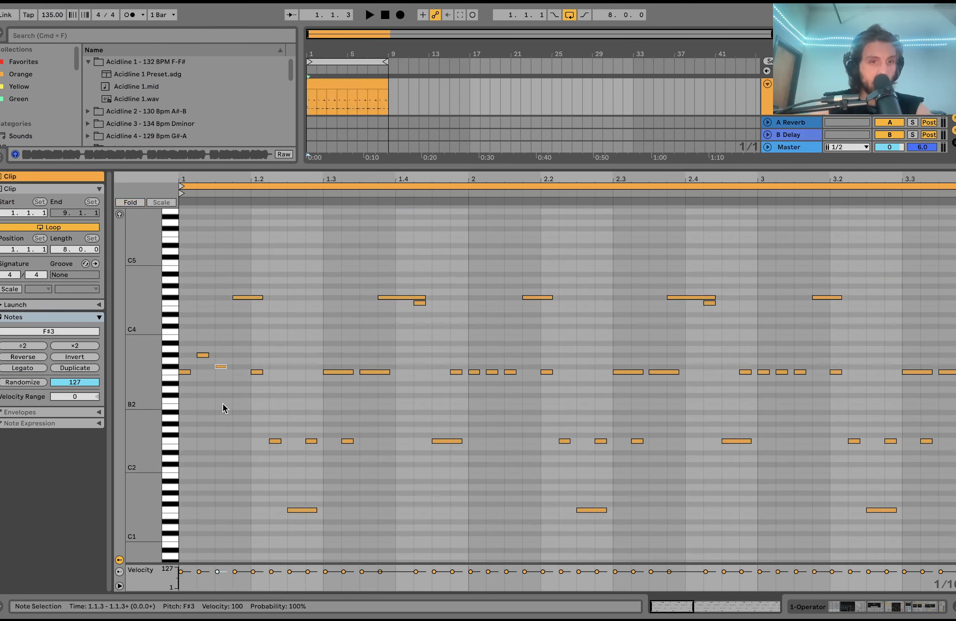
key(Up)
Step: Raise the F2 note at 1.2.2 to C3 and play the altered start of the acid line
click(275, 440)
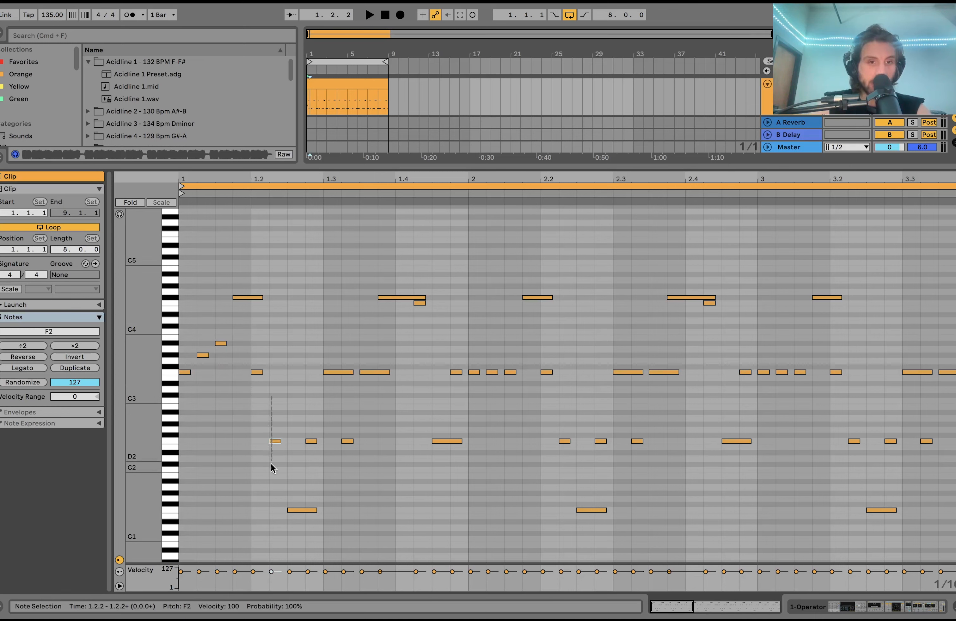
key(Up)
key(Up)
key(Up)
key(Up)
key(Up)
key(Up)
key(Up)
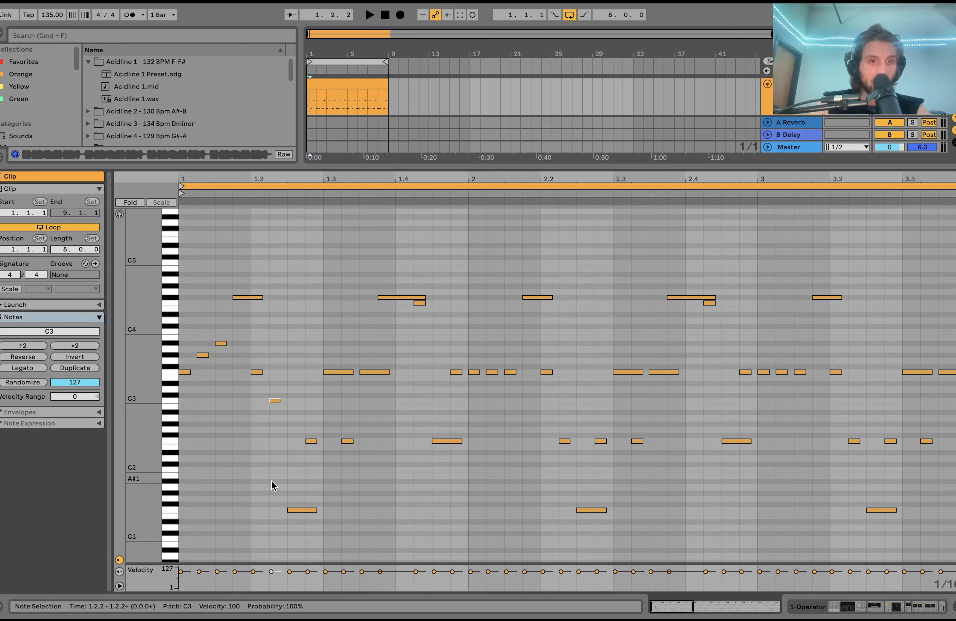
key(space)
key(space)
key(space)
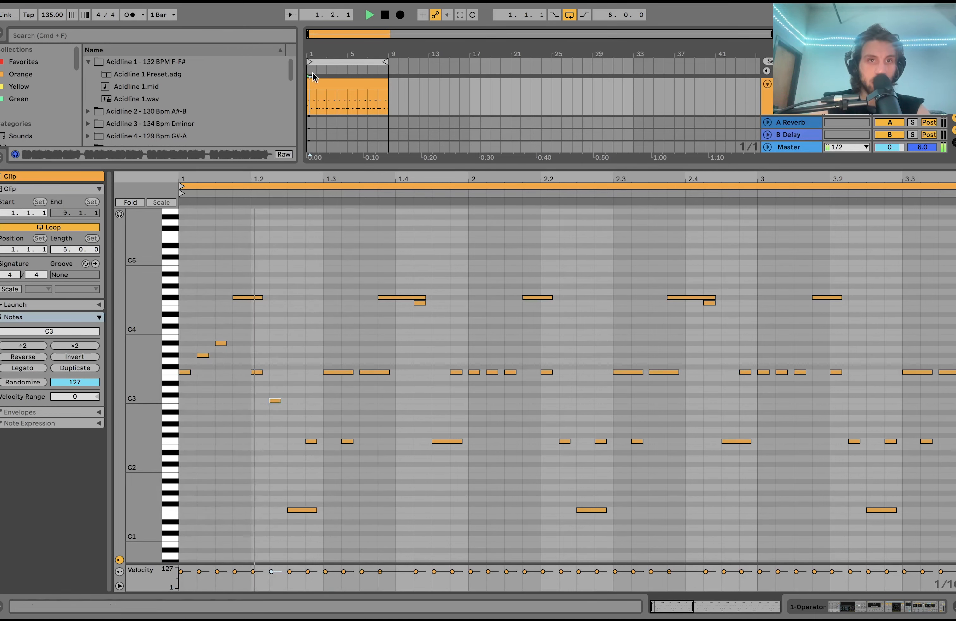
key(space)
Step: Replace the eight-bar clip with its unaltered two-bar section from bars 3 and 4, duplicated to fill bars 1 to 8
drag(324, 104, 350, 99)
click(316, 82)
key(space)
key(space)
key(space)
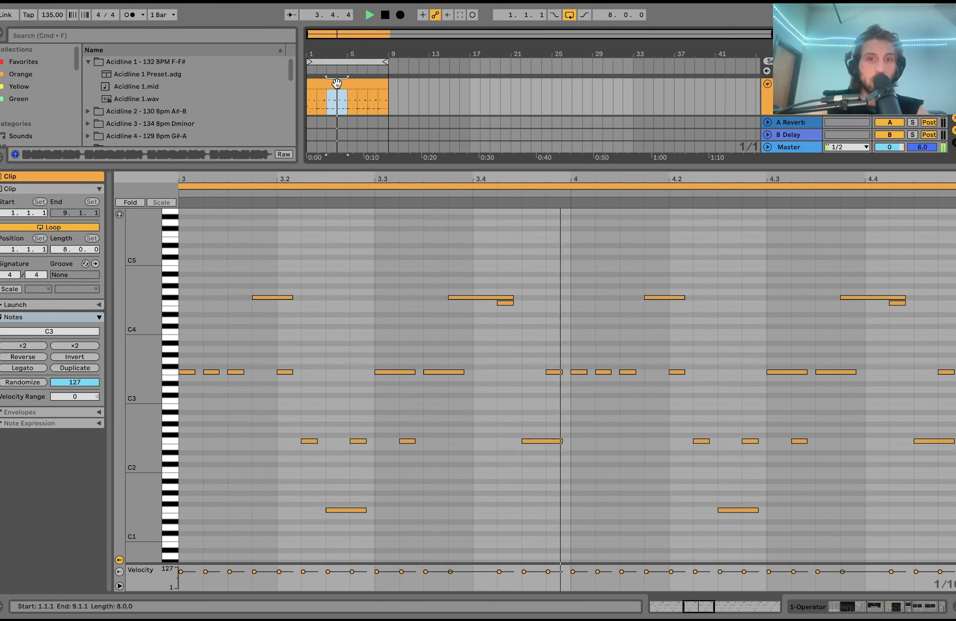
key(space)
key(Delete)
click(312, 84)
key(super+d)
key(super+d)
key(super+d)
click(311, 86)
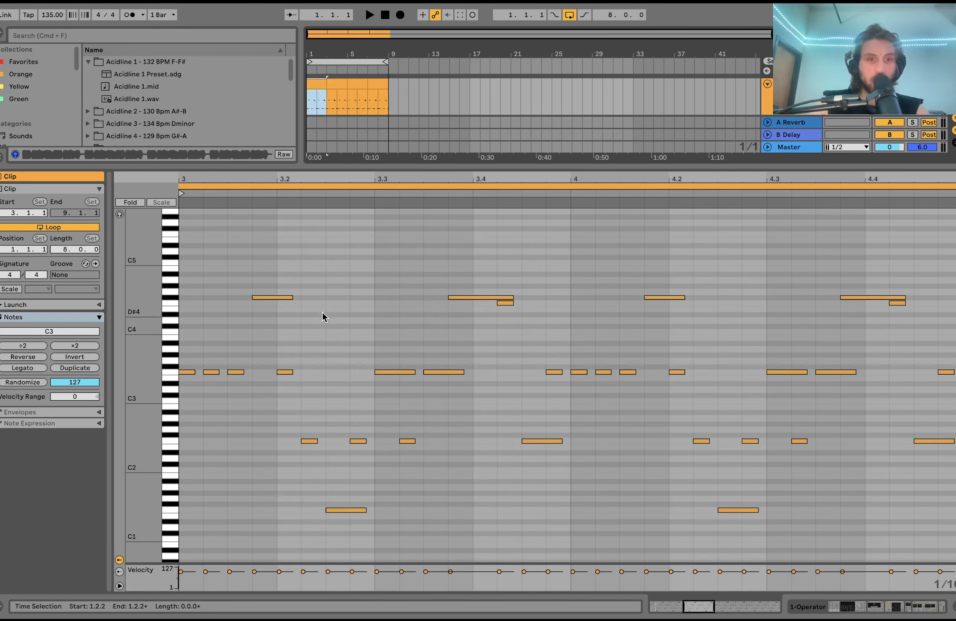
Step: Play the duplicated pattern, crop the first clip to its two bars, and select its overlapping F#4 and F3 notes near beat 1.2
key(space)
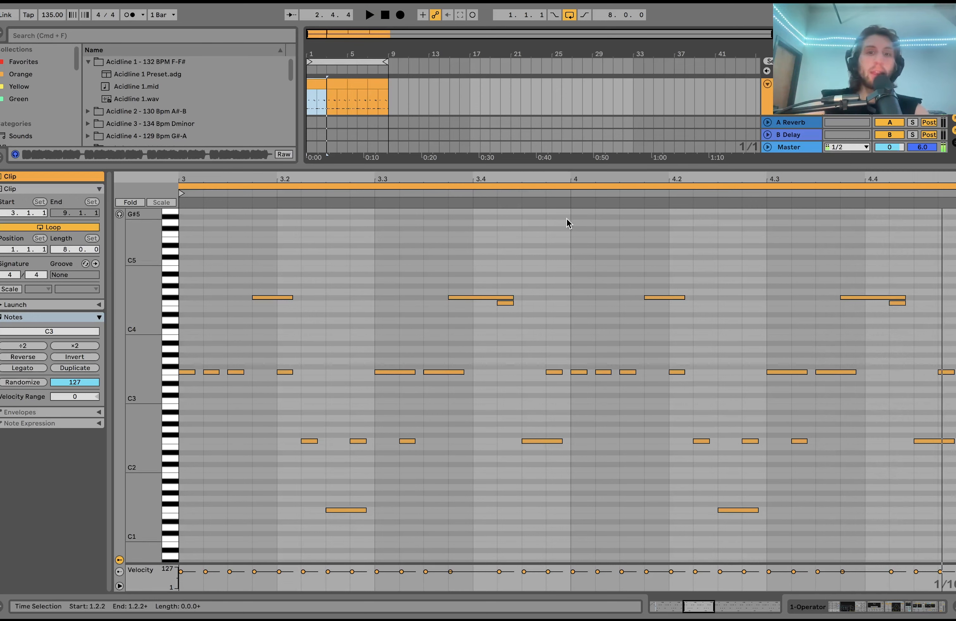
drag(557, 183, 558, 179)
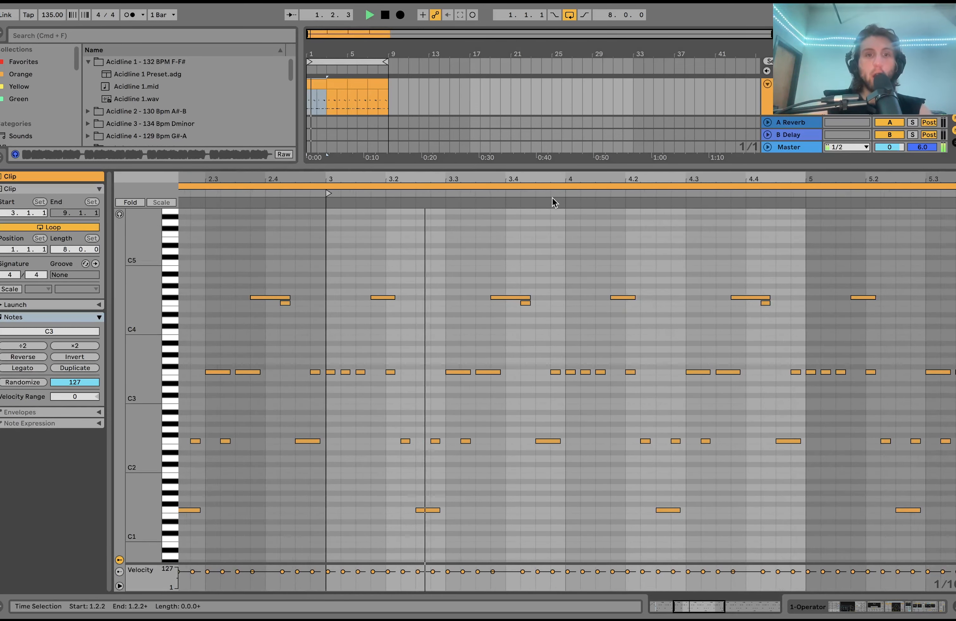
key(space)
right_click(420, 371)
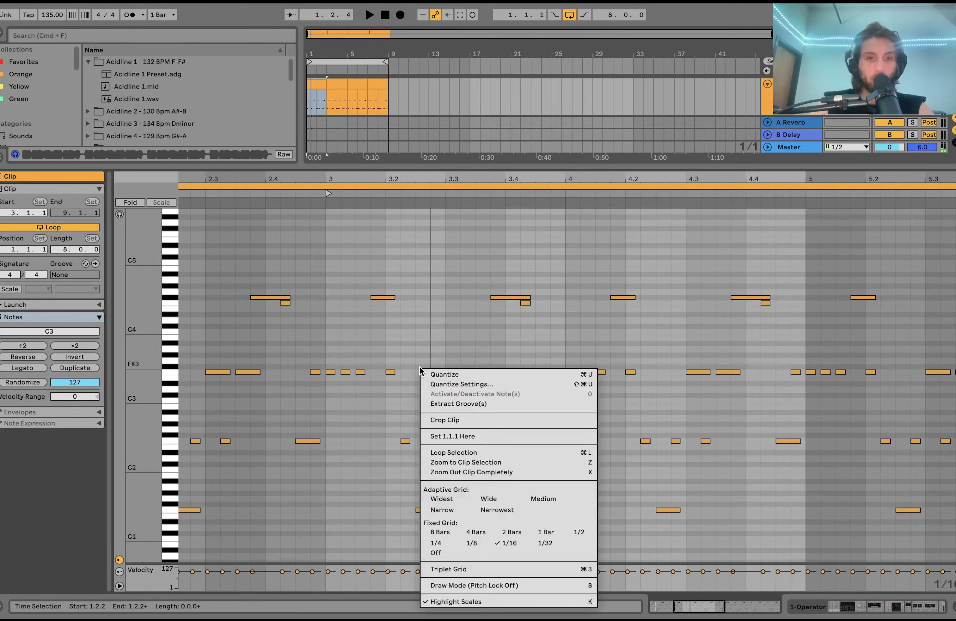
click(454, 423)
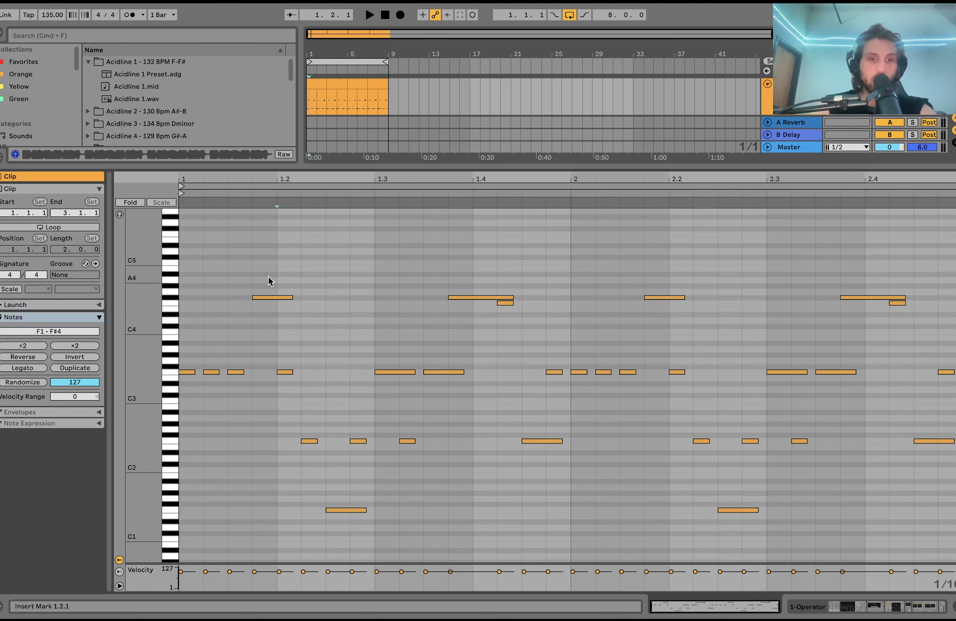
drag(269, 278, 294, 417)
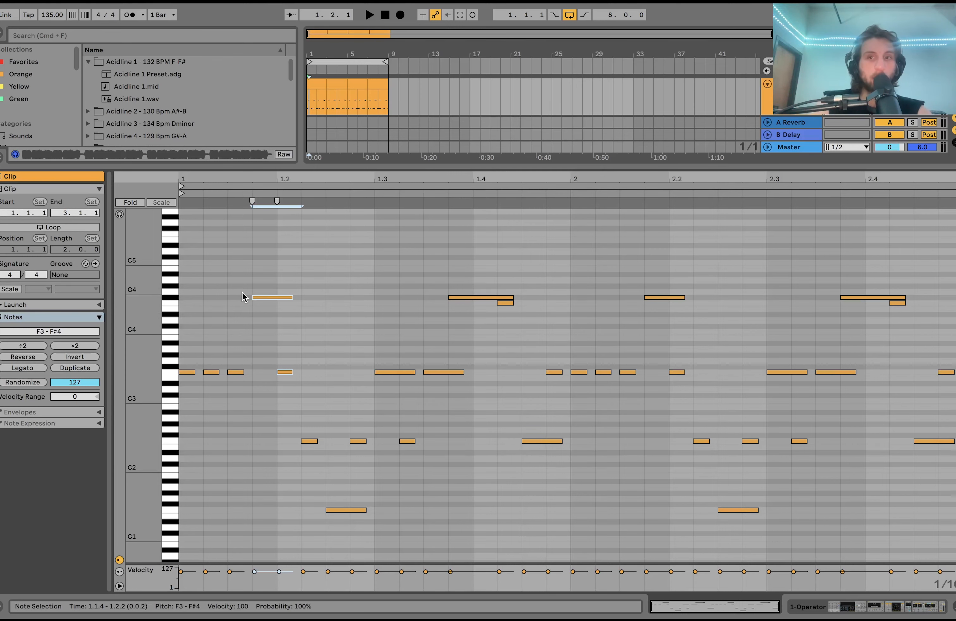
Step: Try the Kick 10 - 129 Bpm.wav loop on a soloed track, lower its volume to 2.2, and delete the track
double_click(803, 85)
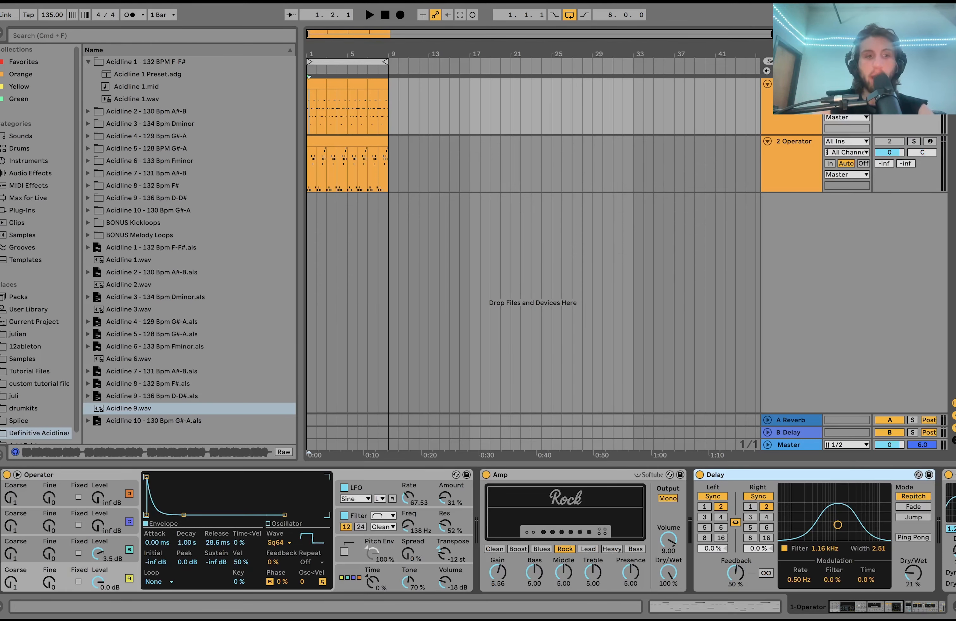
key(ctrl+shift+t)
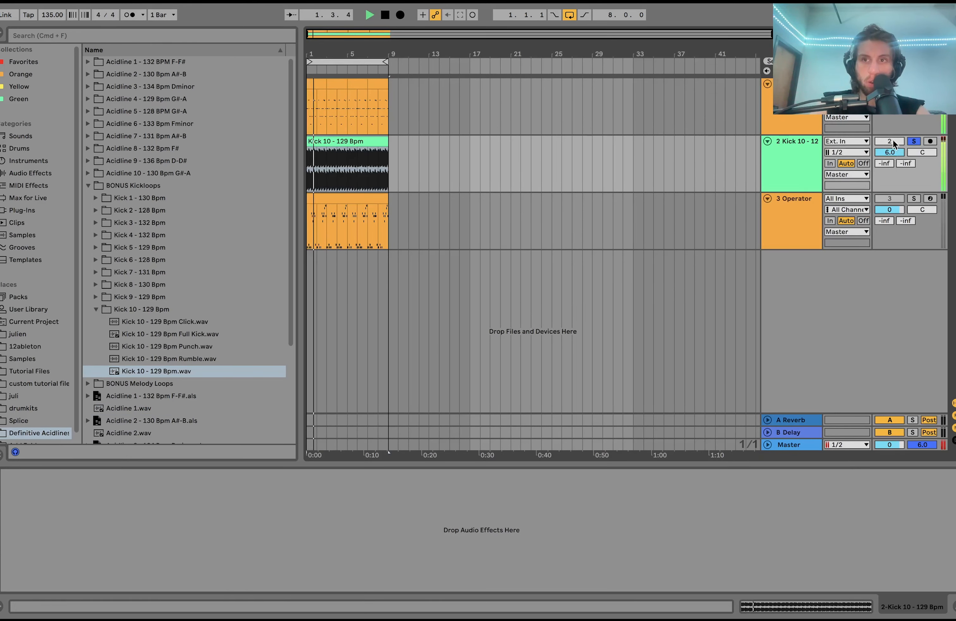
drag(890, 150, 890, 170)
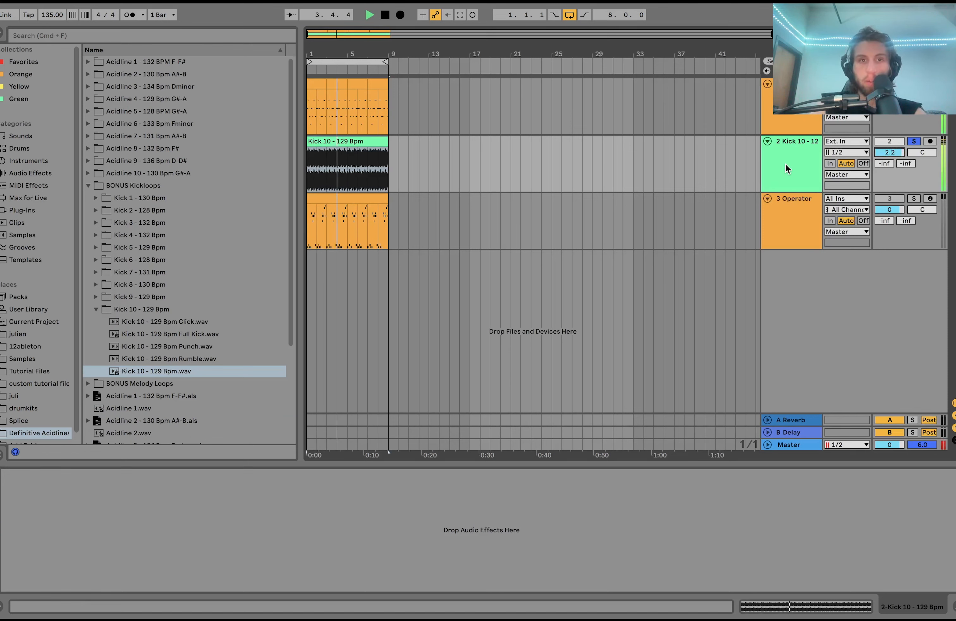
key(space)
key(Delete)
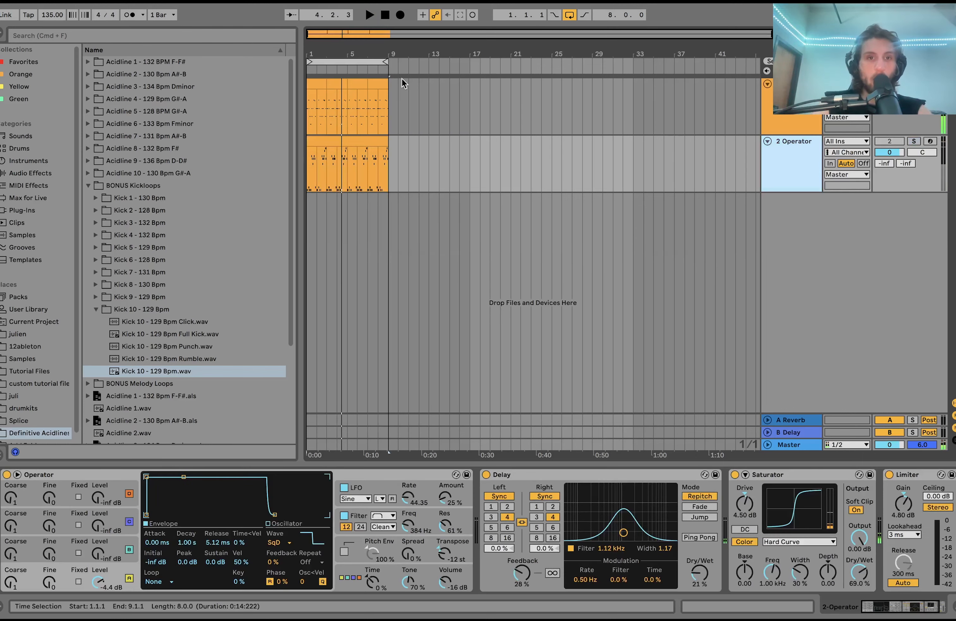
Step: Reopen the first two-bar clip's notes and highlight the first F#4 note together with the F3 note it overlaps
drag(327, 105, 313, 83)
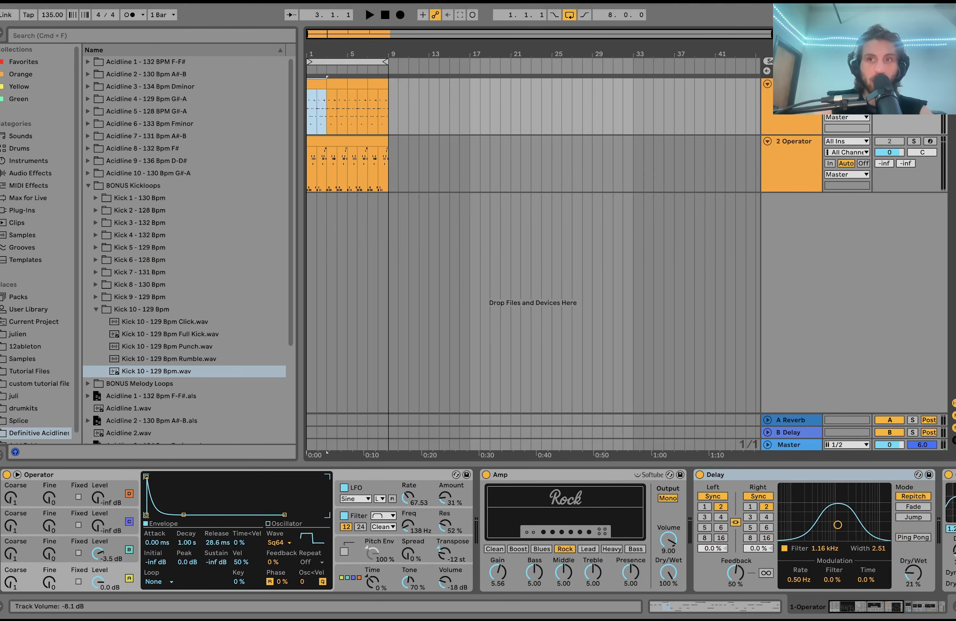
double_click(316, 82)
click(265, 269)
drag(265, 268, 290, 388)
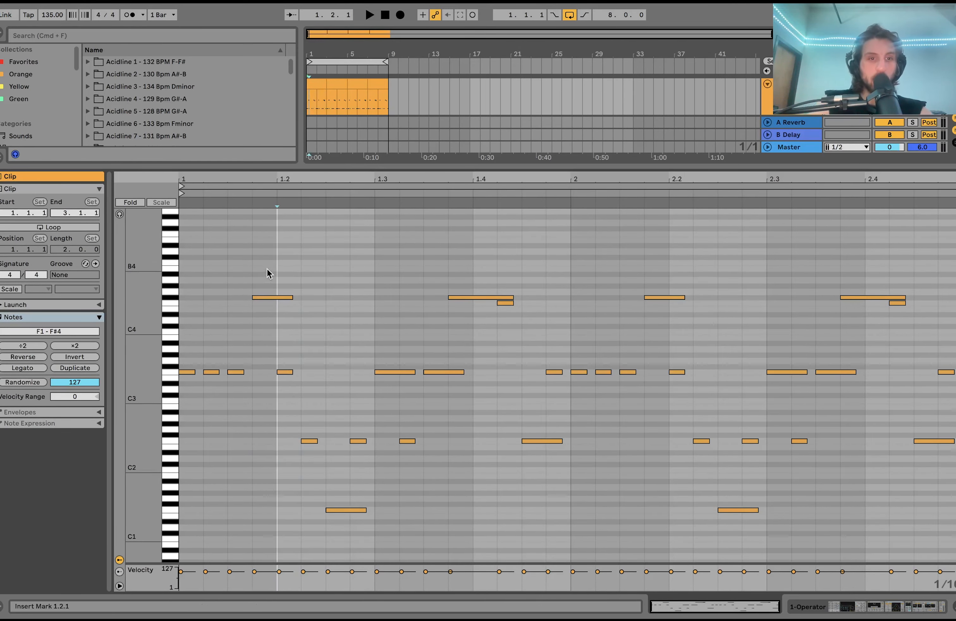
drag(267, 270, 280, 381)
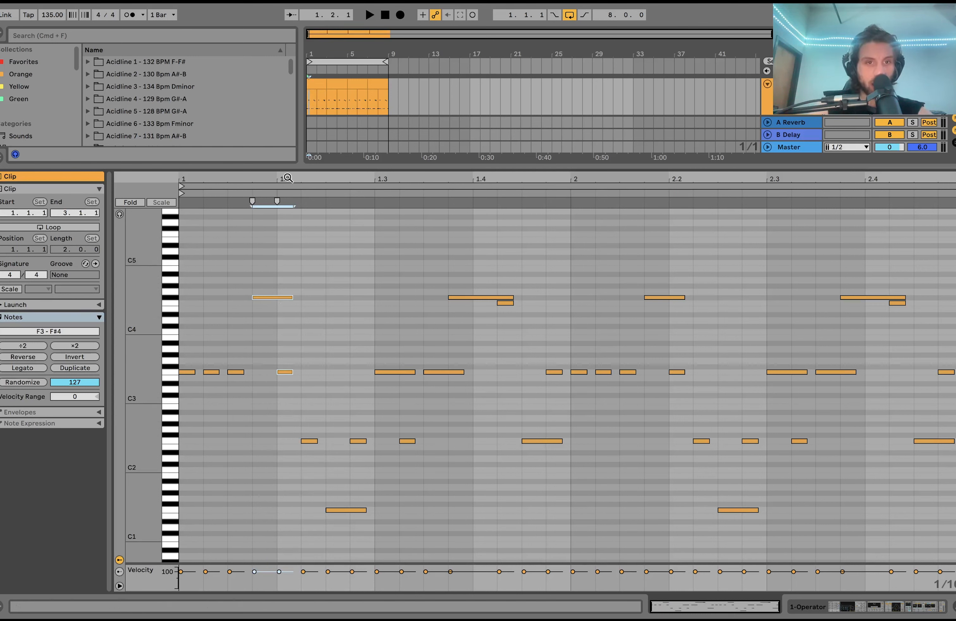
drag(269, 257, 286, 402)
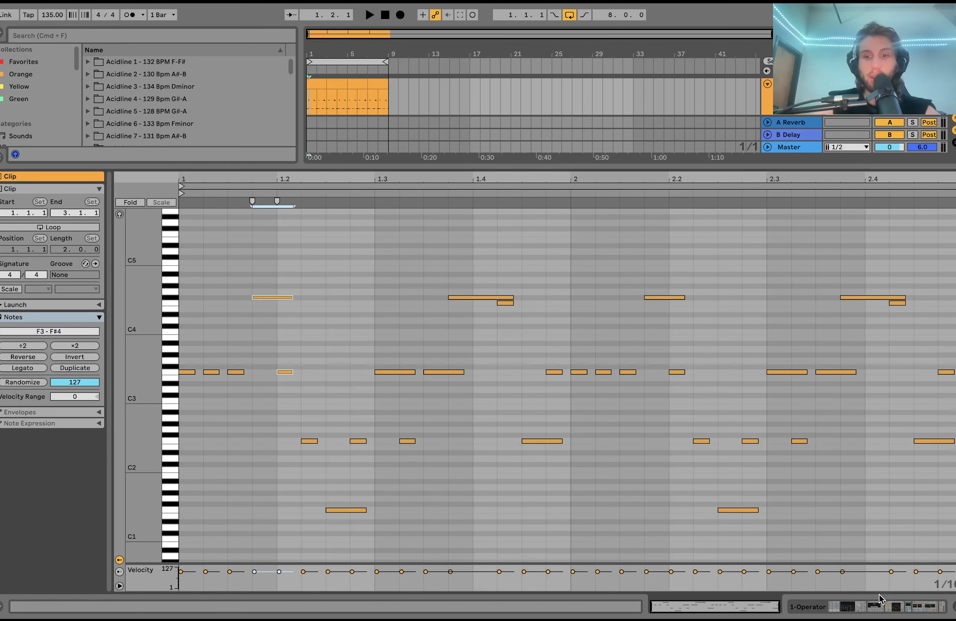
Step: Show the acid track's device chain, play the line briefly, and display Operator's oscillator B settings
click(876, 606)
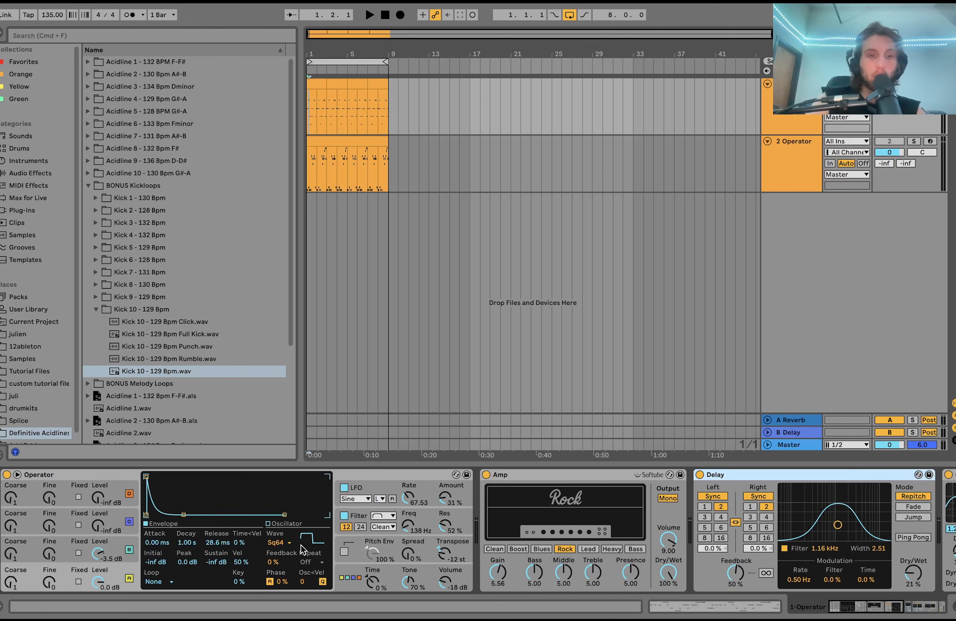
key(space)
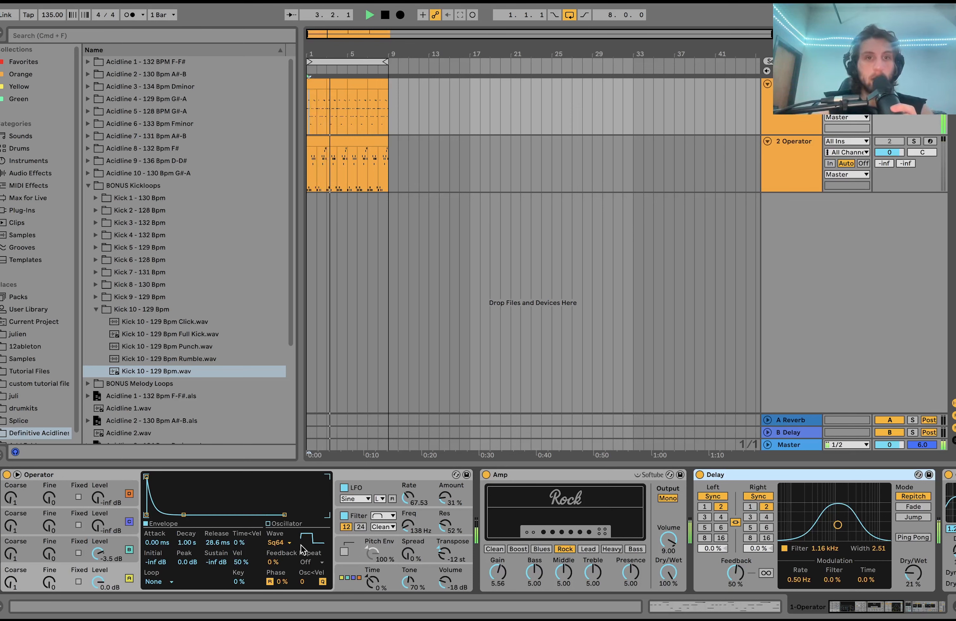
key(space)
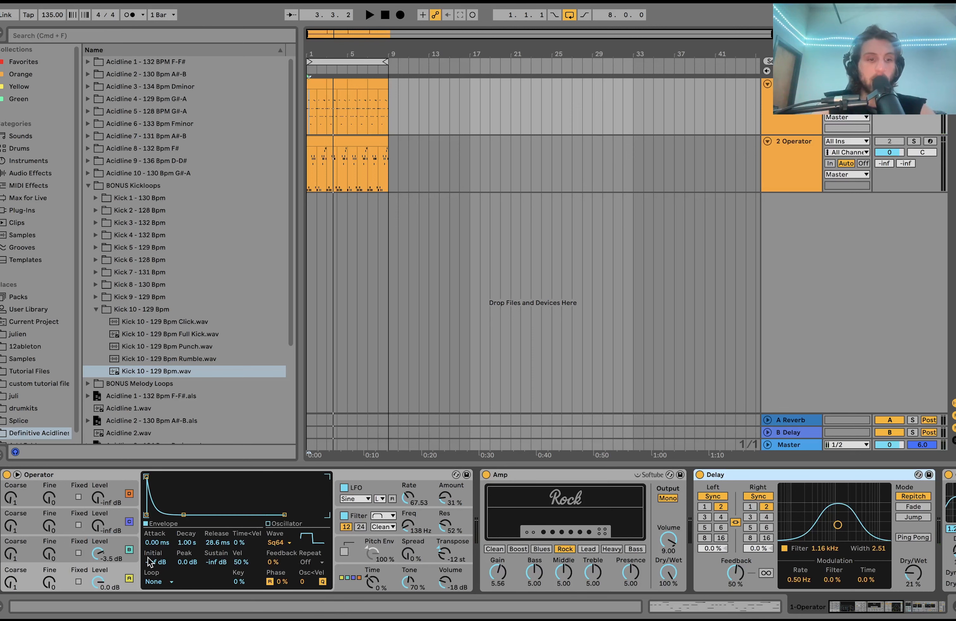
click(117, 548)
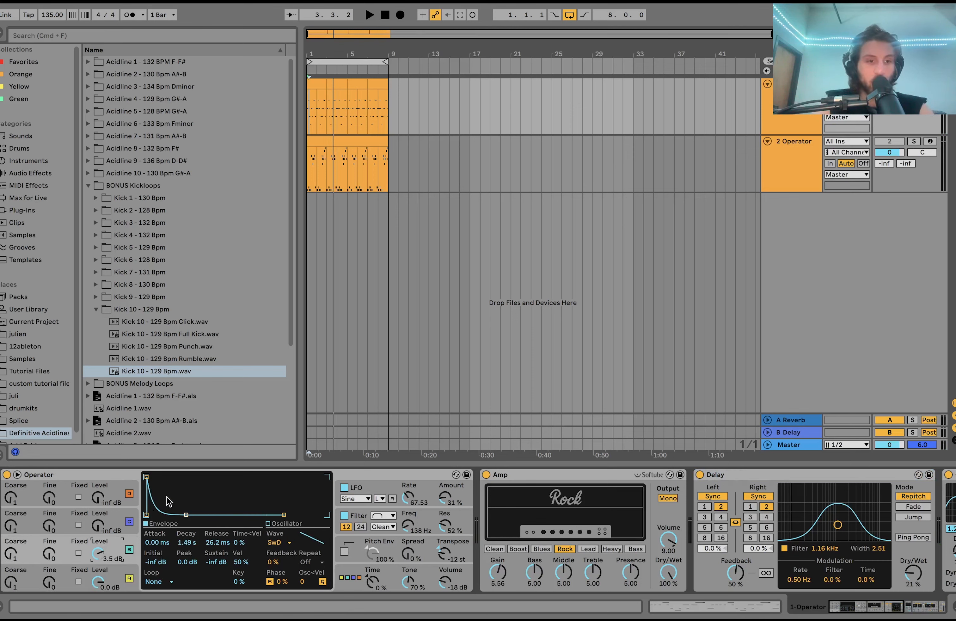
Step: Compare the sound with oscillator B's level lowered to -inf dB during playback, and restore it to -3.5 dB
key(space)
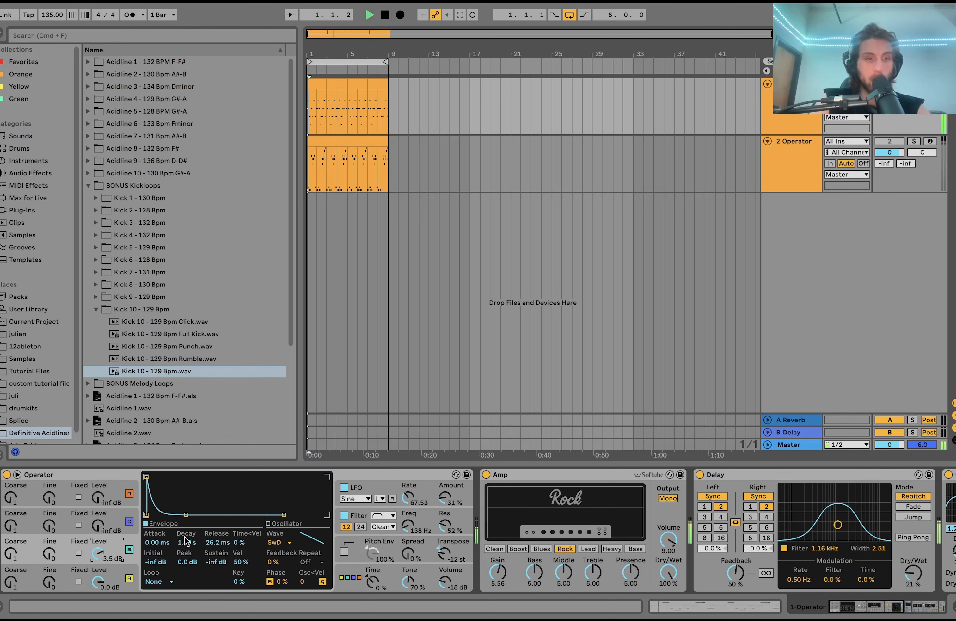
drag(97, 555, 96, 605)
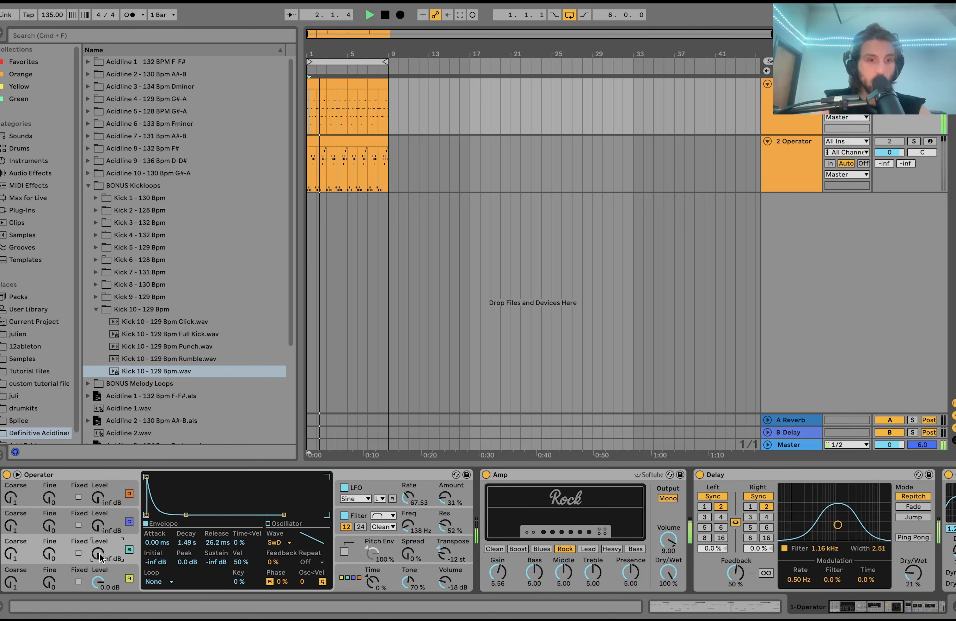
key(space)
drag(99, 555, 98, 544)
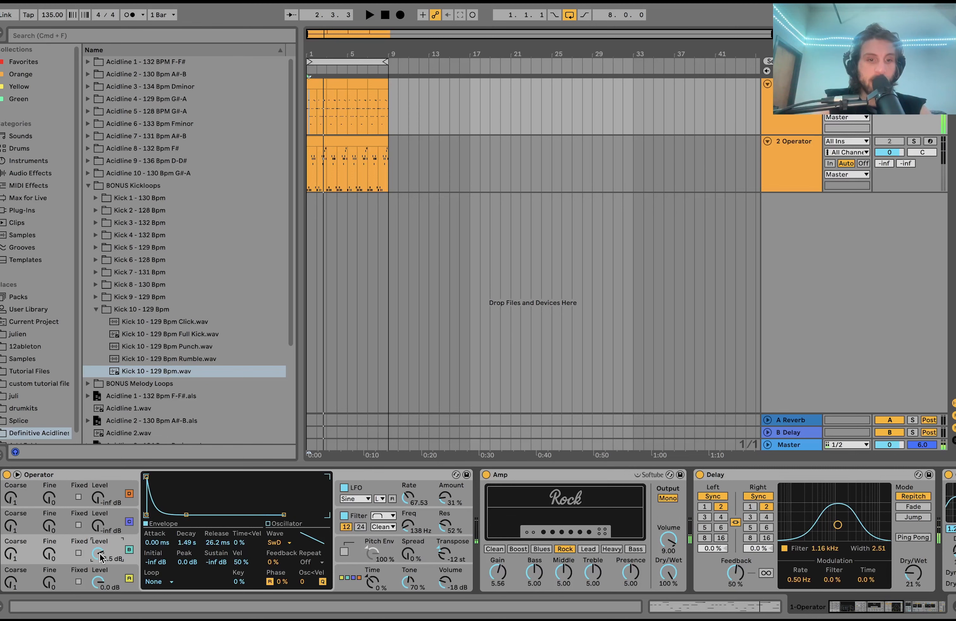
key(space)
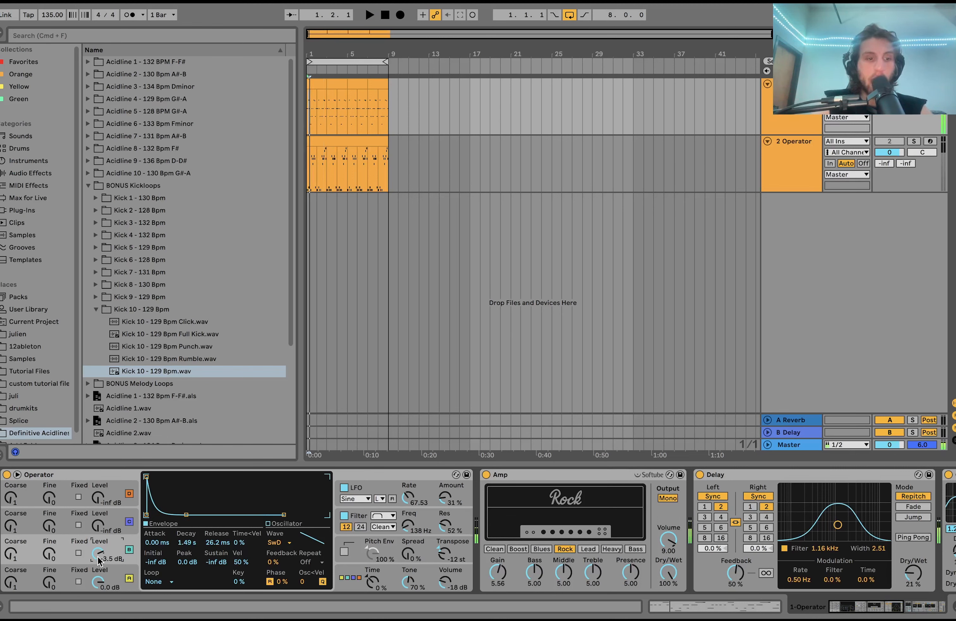
Step: Display Operator's filter settings, try a filter envelope amount of 36 % during playback, and restore it to 15 %
click(359, 524)
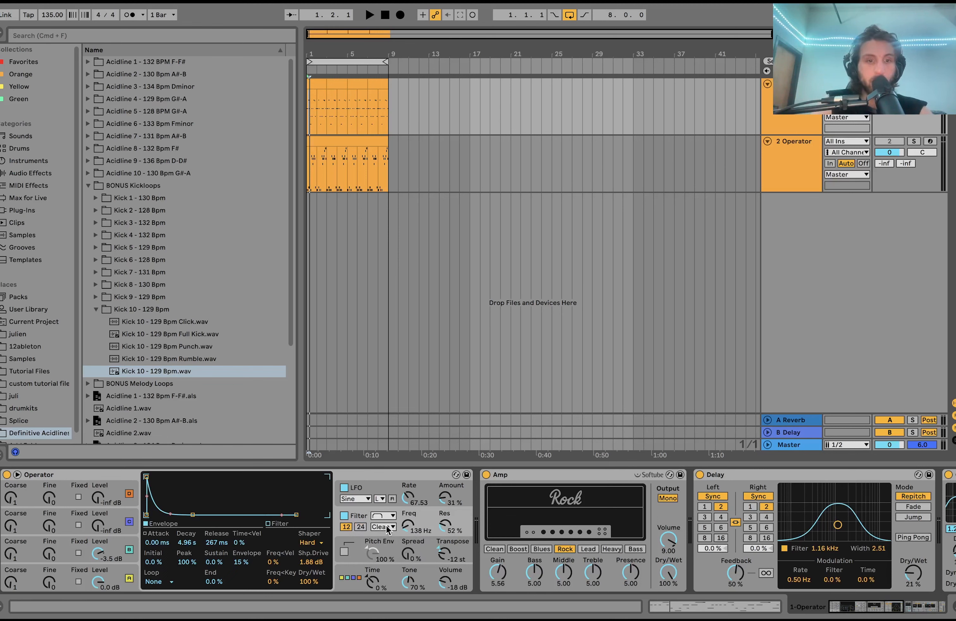
key(space)
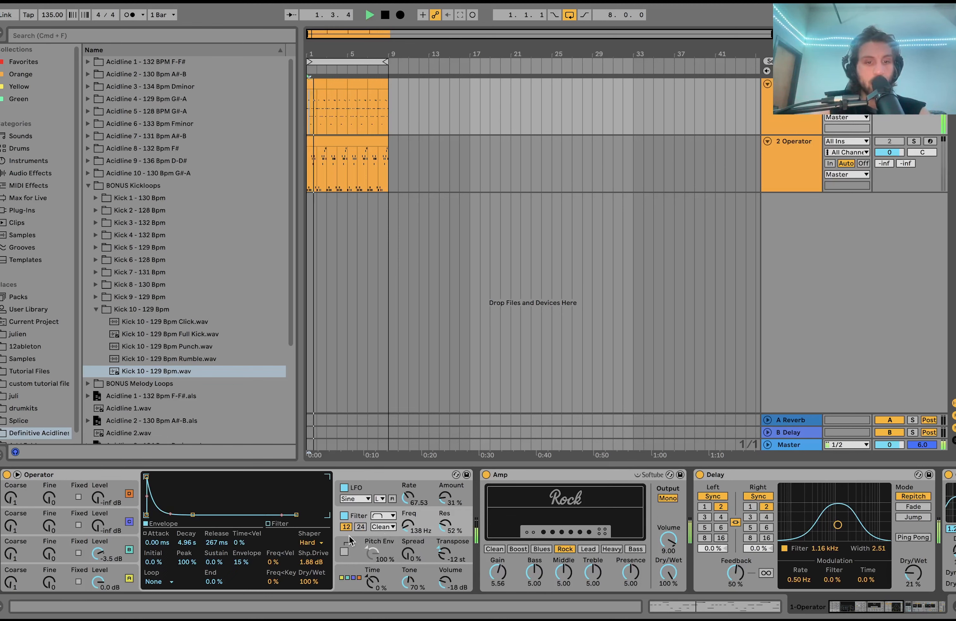
key(space)
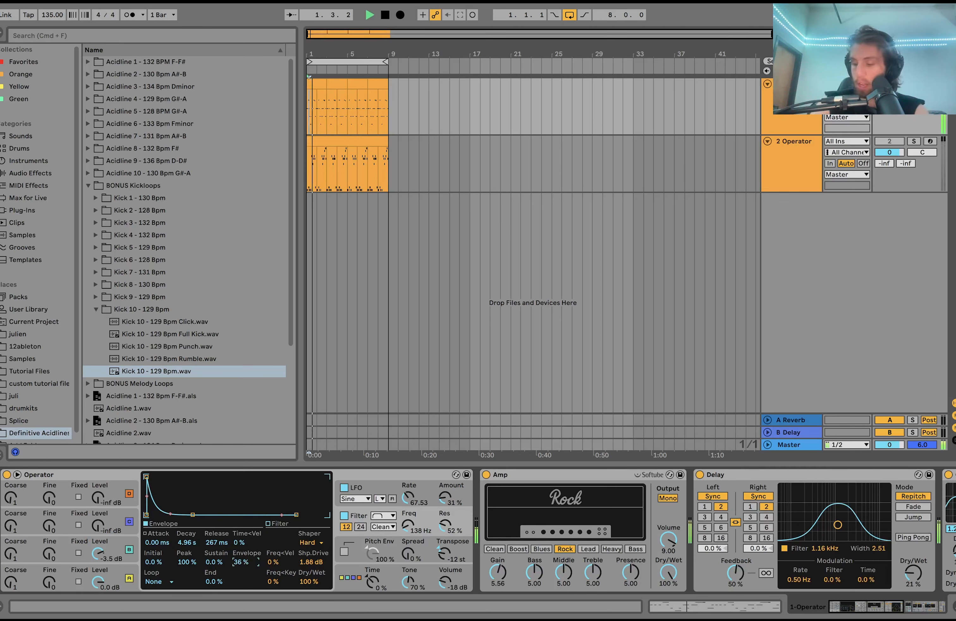
drag(241, 564, 244, 567)
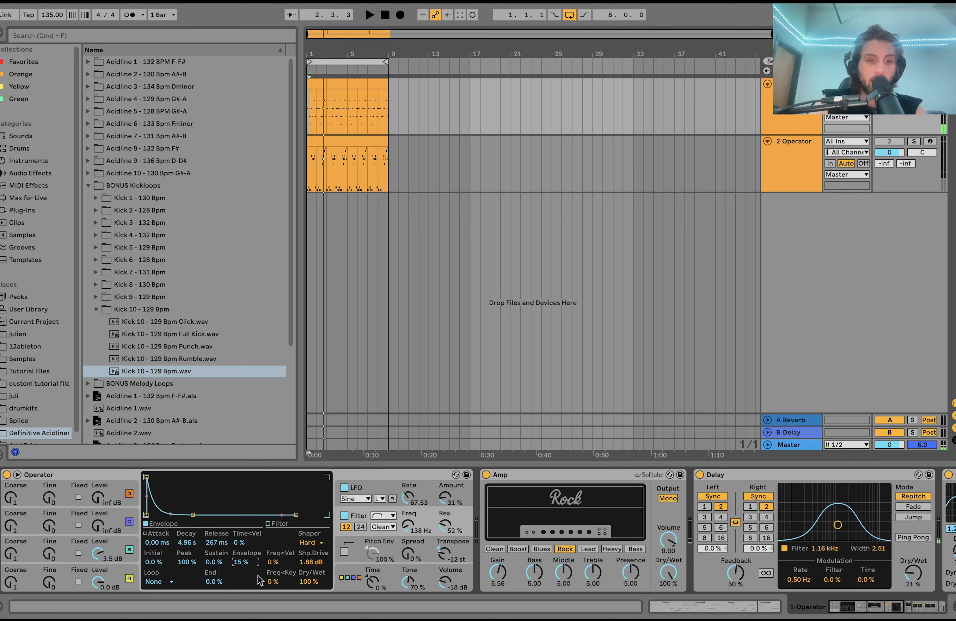
key(space)
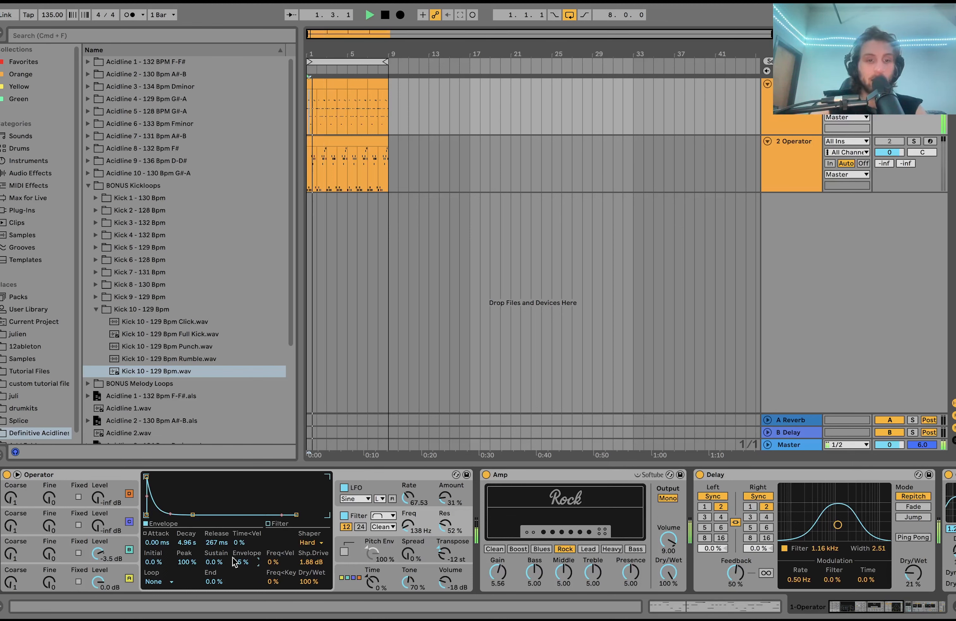
key(space)
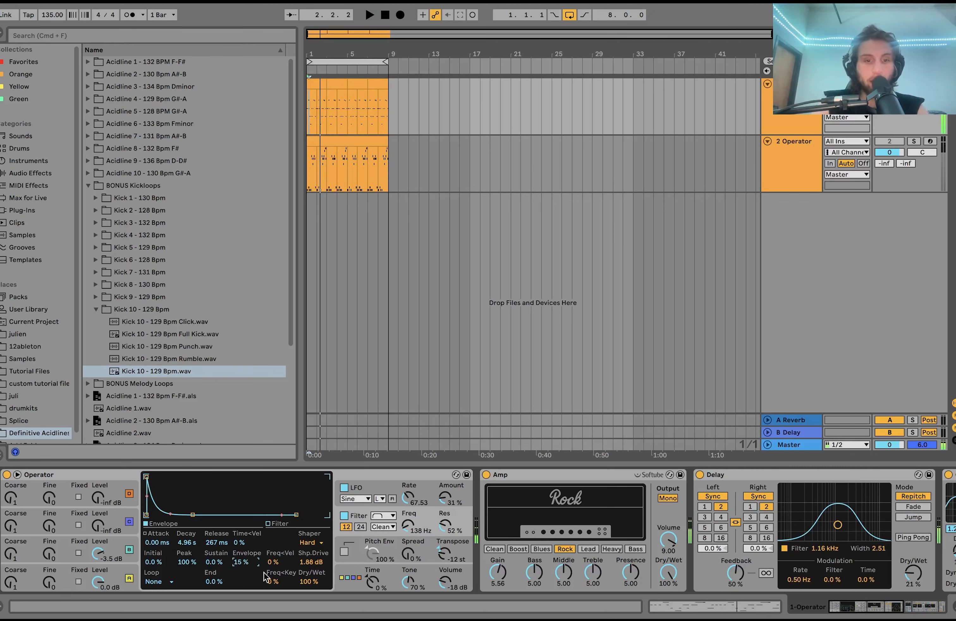
Step: Display Operator's LFO settings and examine the effects that follow Operator in the device chain
click(377, 487)
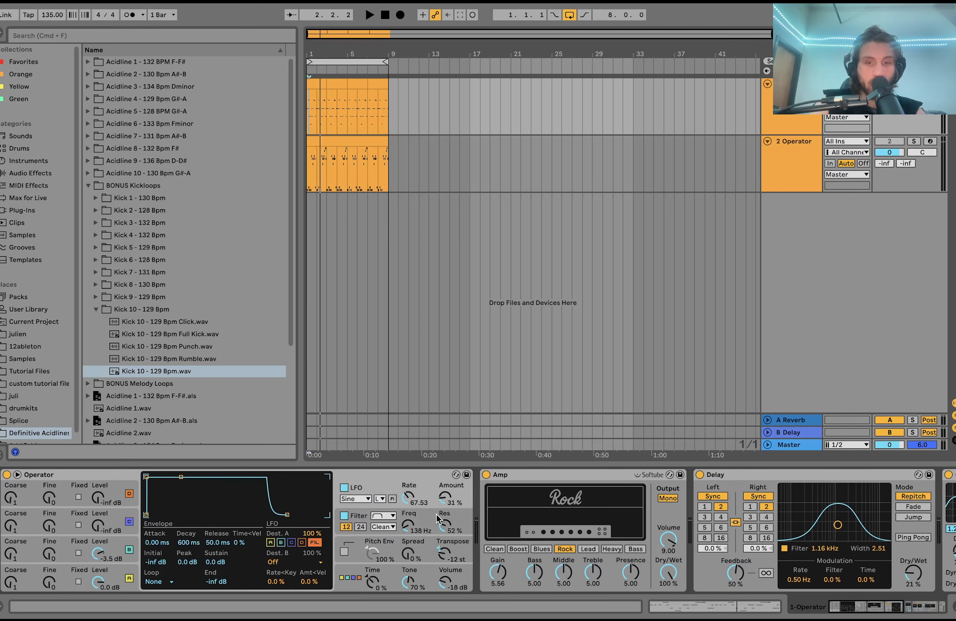
scroll(437, 518, right, 10)
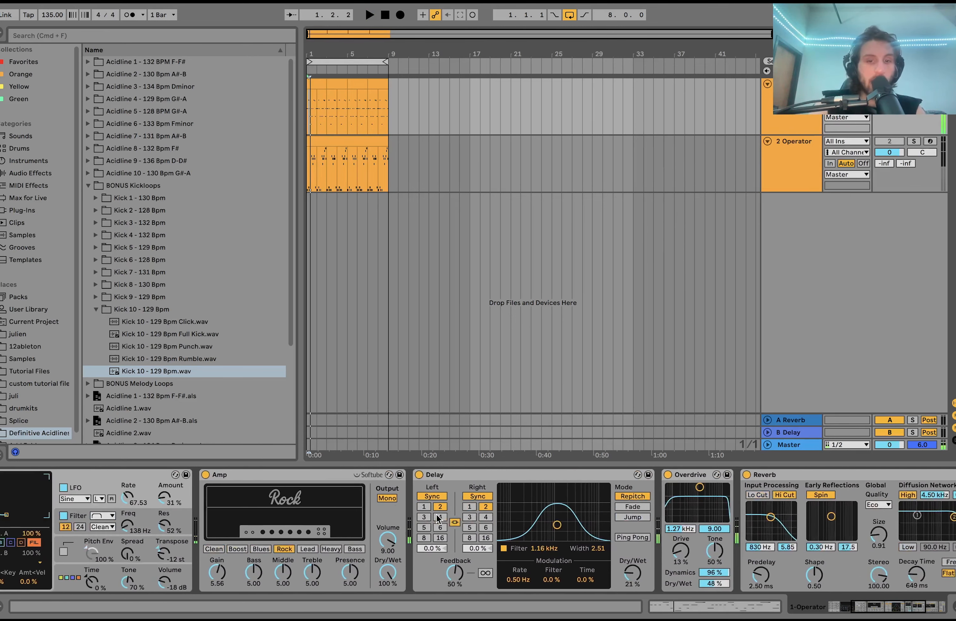
Step: Compare the acid line with the Amp effect bypassed and enabled during playback
click(204, 471)
key(space)
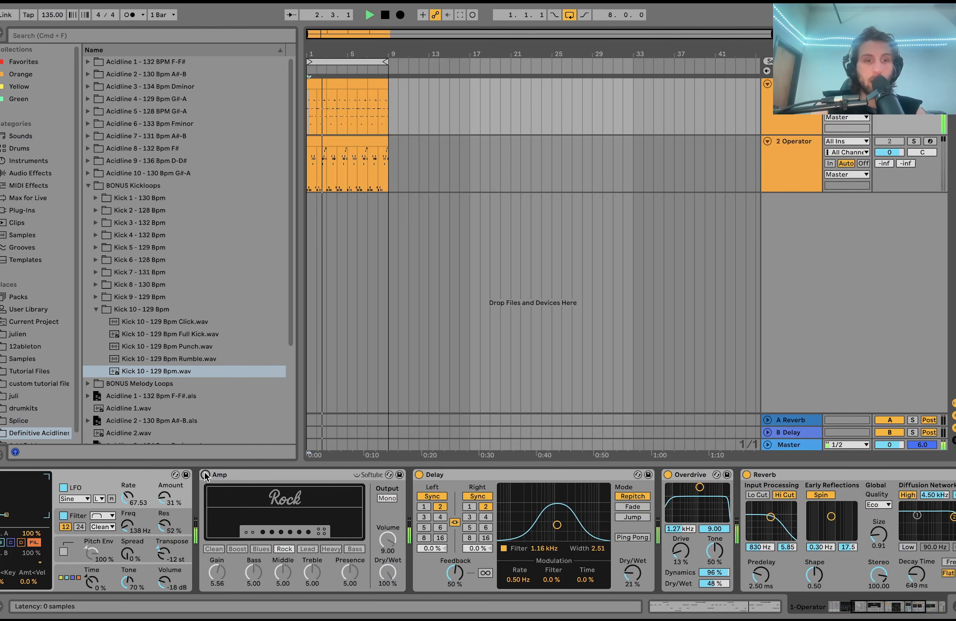
click(204, 472)
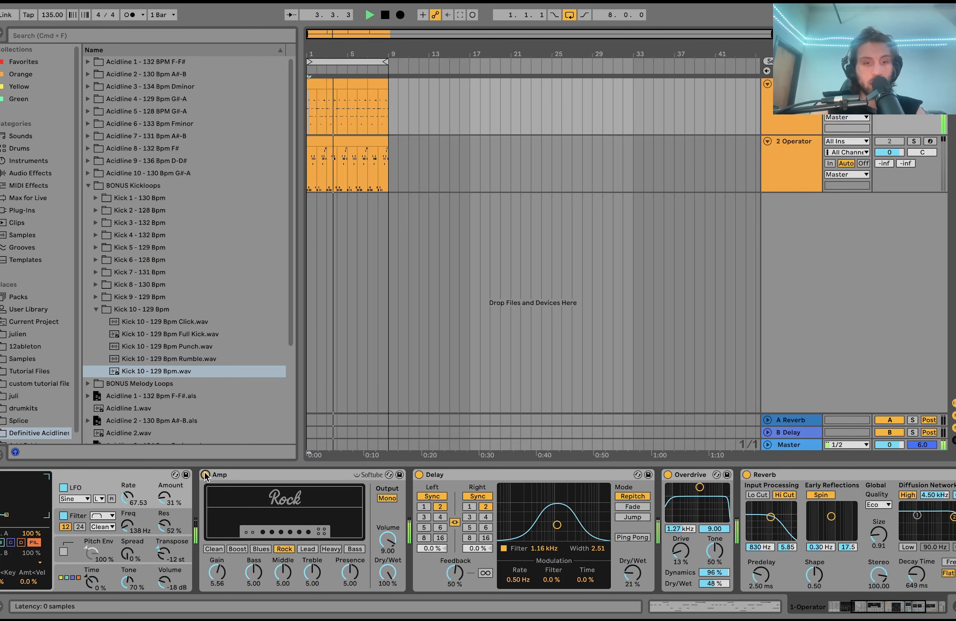
key(space)
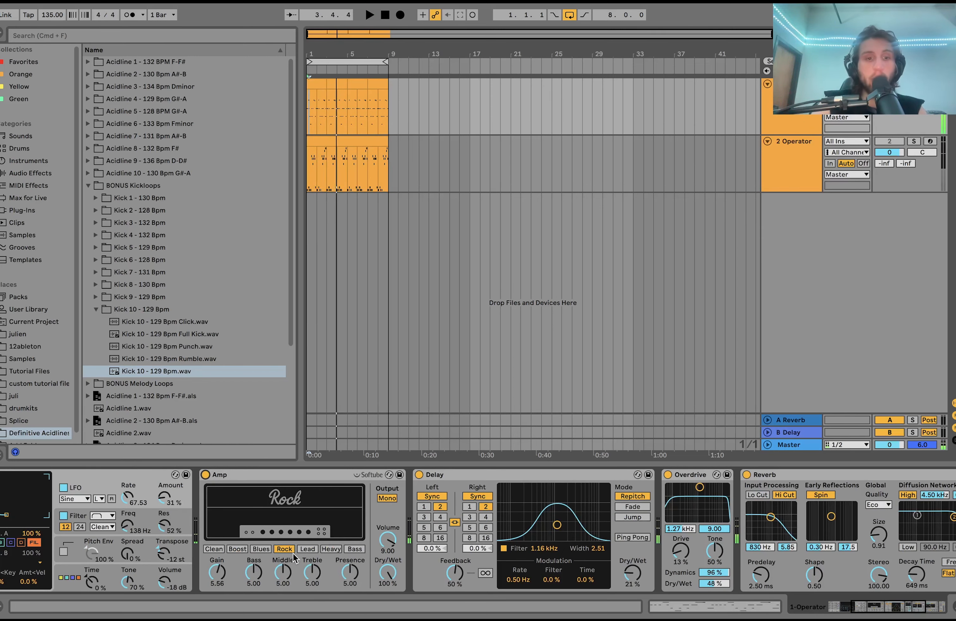
Step: Compare the acid line with the Overdrive effect switched off and on again during playback
scroll(295, 558, right, 5)
scroll(198, 540, right, 5)
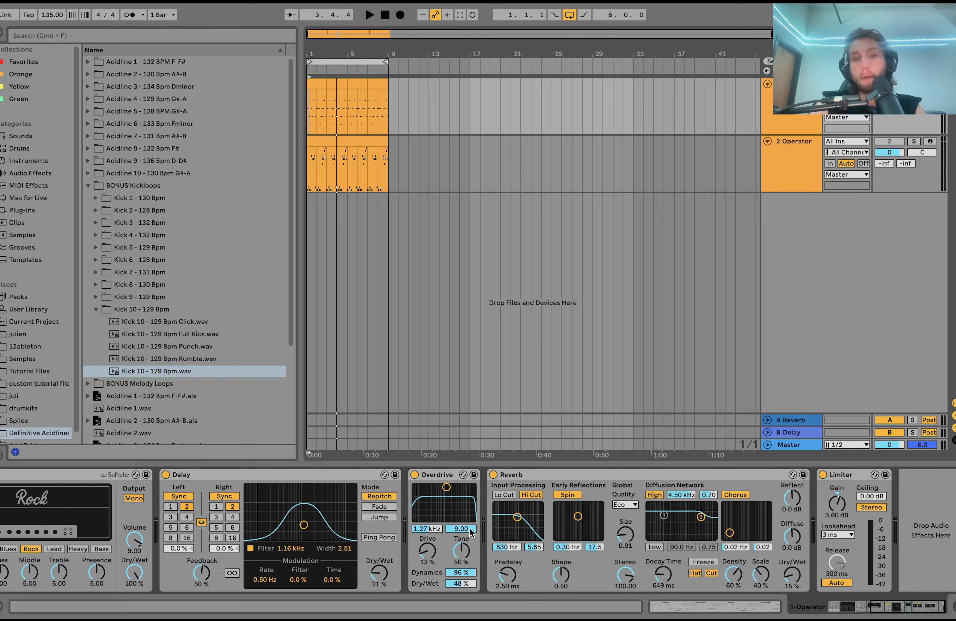
click(414, 474)
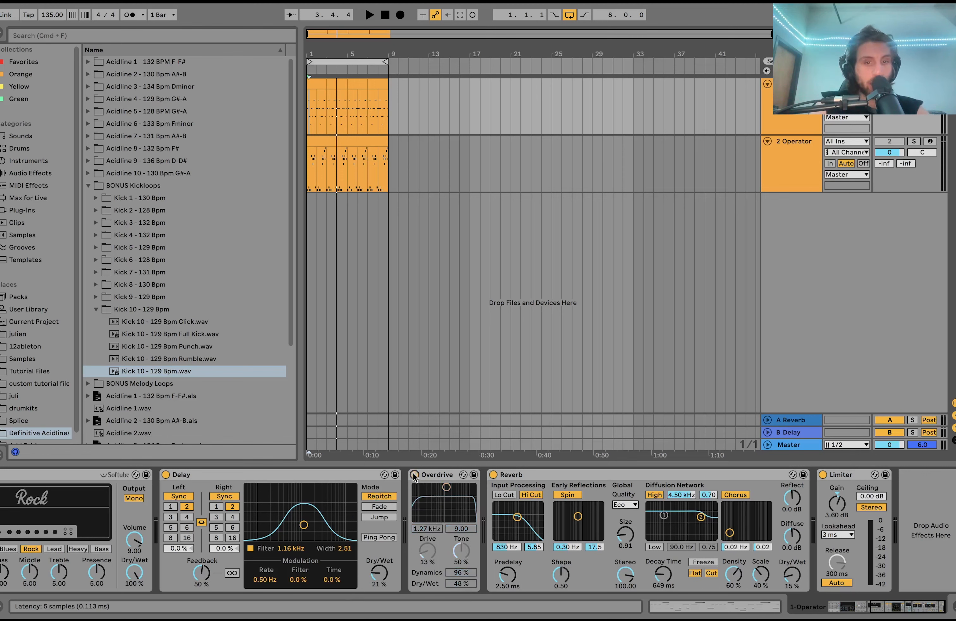
key(space)
click(415, 475)
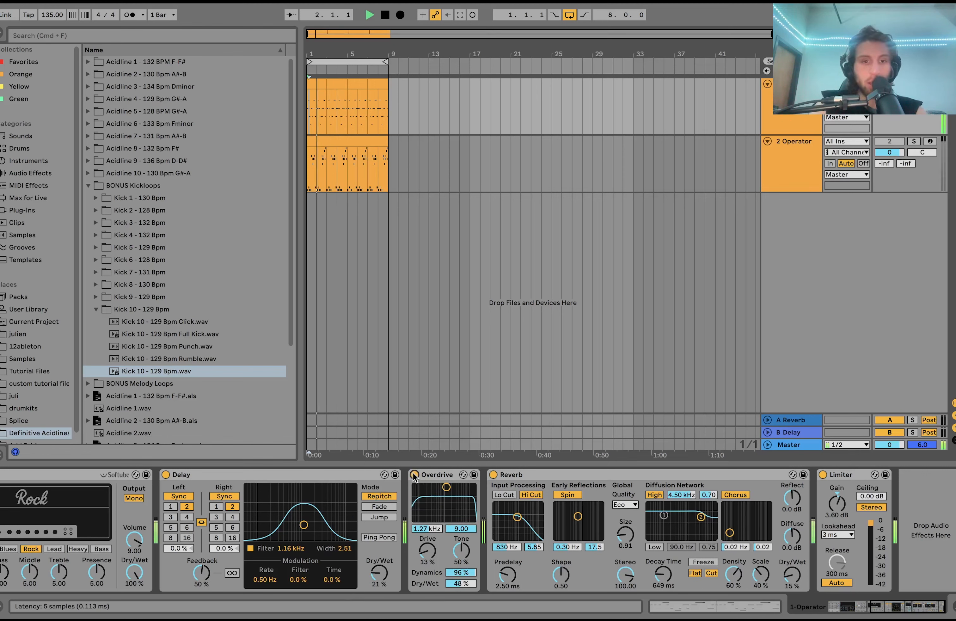
key(space)
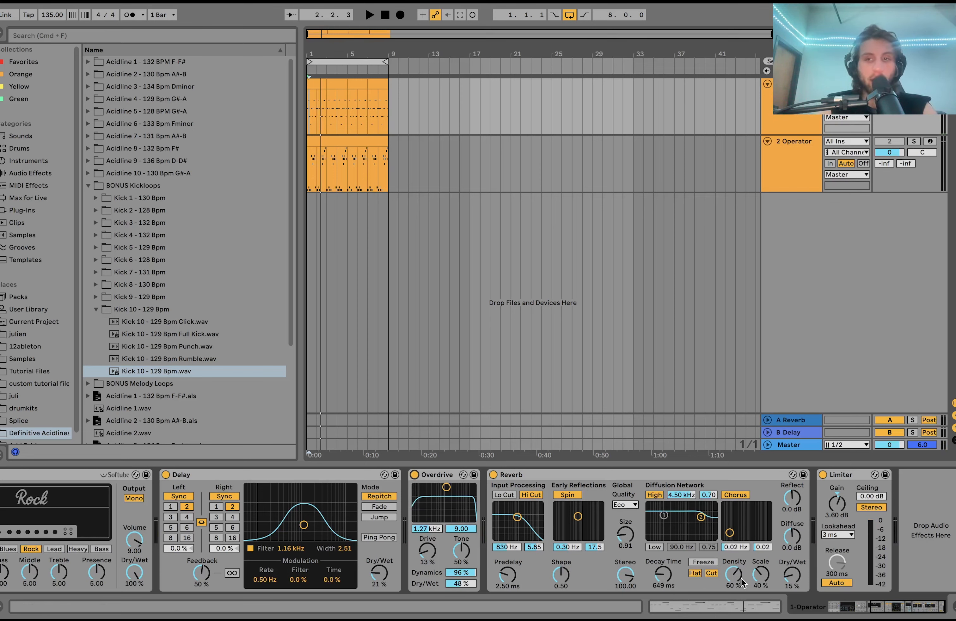
Step: Play the line briefly, solo the 2 Operator track, and show its device chain while auditioning it alone
key(space)
key(space)
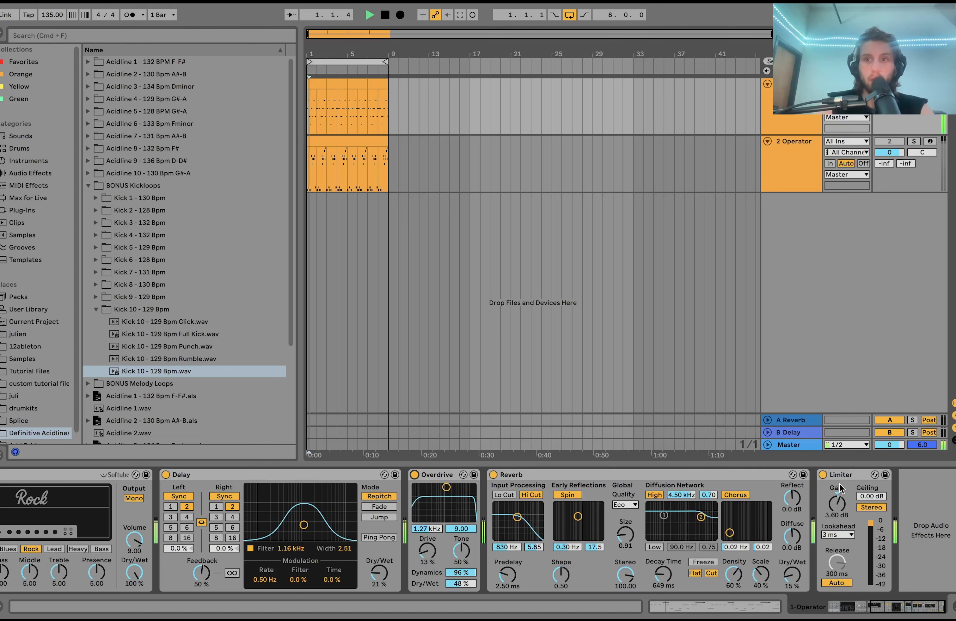
click(913, 140)
click(777, 160)
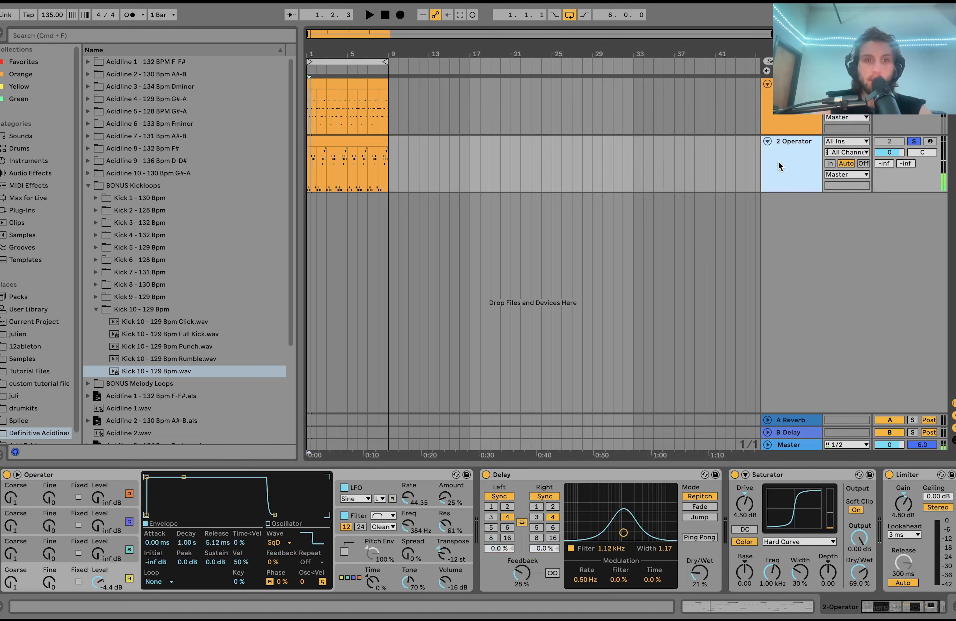
key(space)
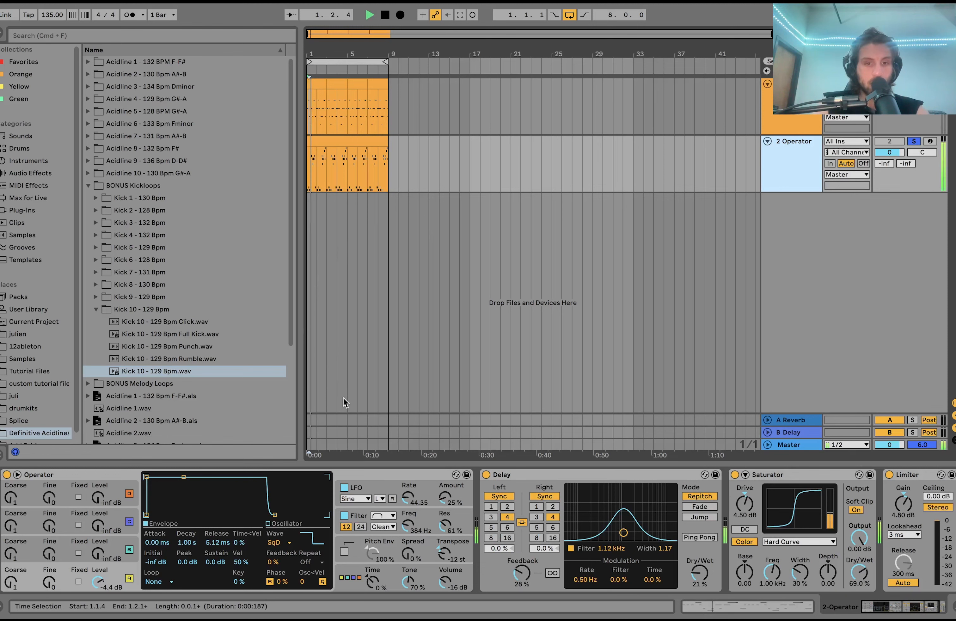
key(space)
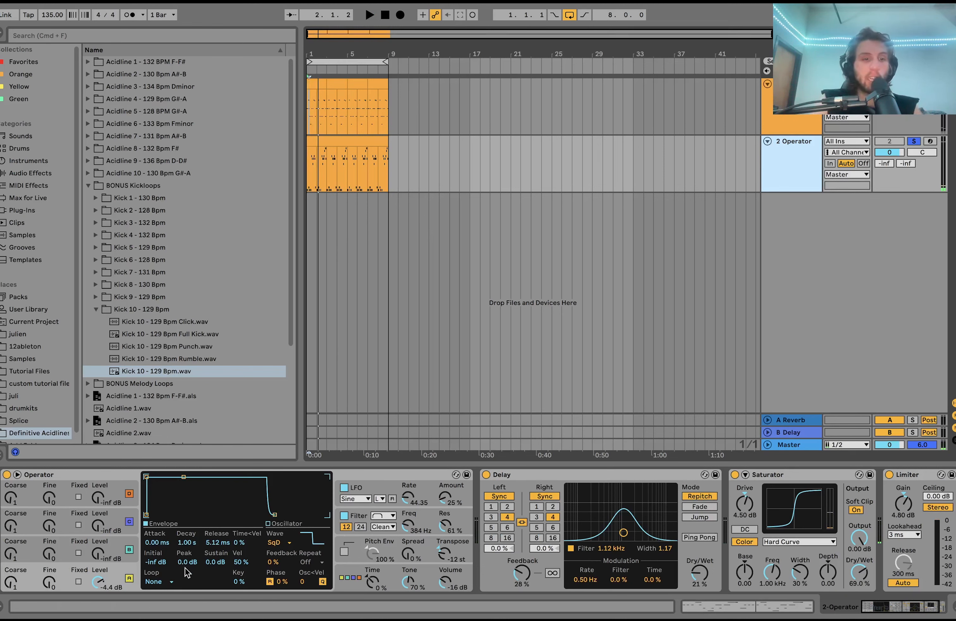
Step: Display the filter settings of the second track's Operator and listen to the soloed line
key(space)
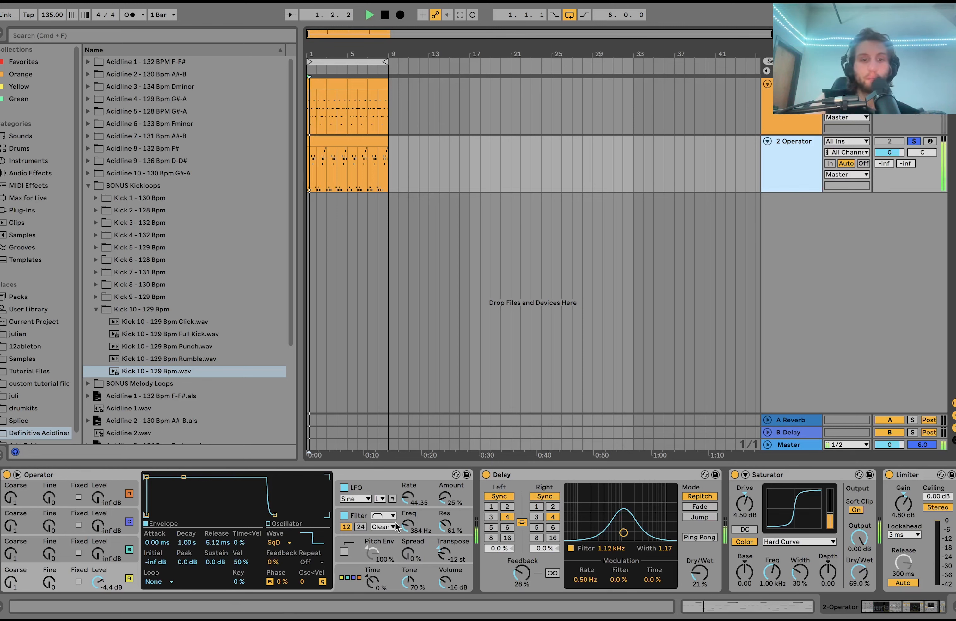
click(410, 524)
key(space)
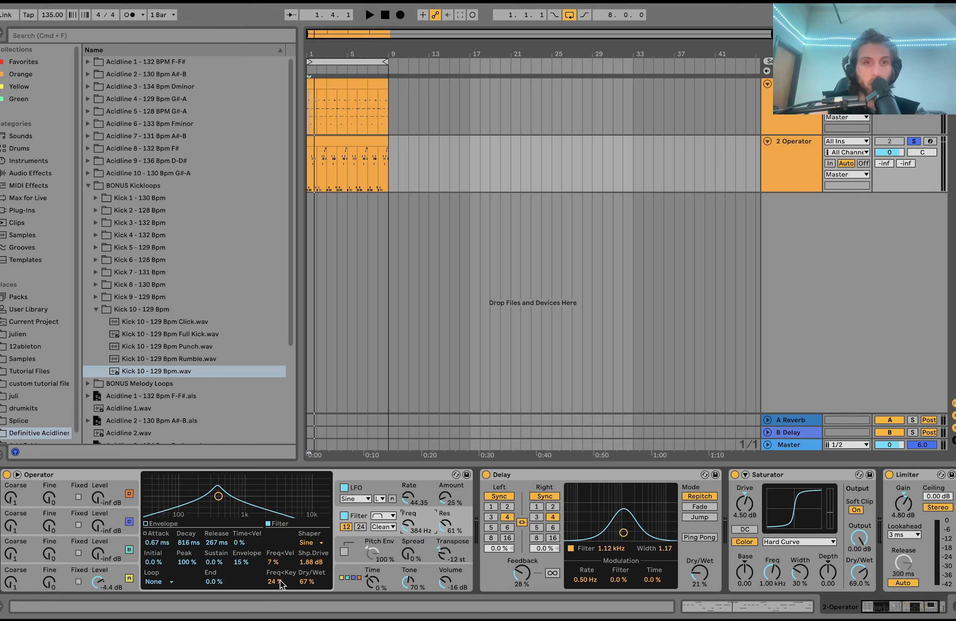
key(space)
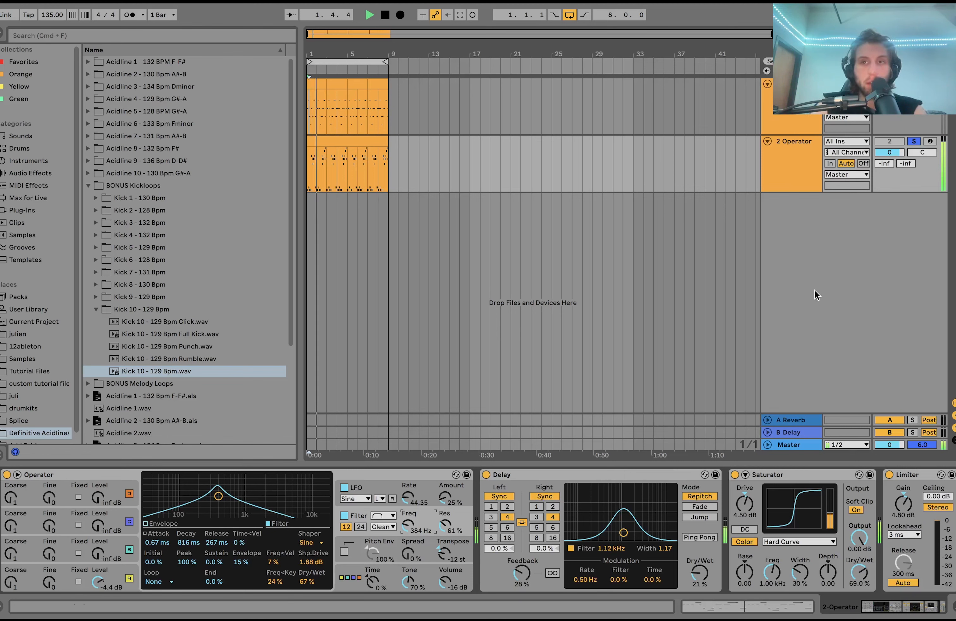
key(space)
Step: Arm the 2 Operator track, raise the computer keyboard octave to C6 to D7 for auditioning notes, and disarm the track
click(929, 141)
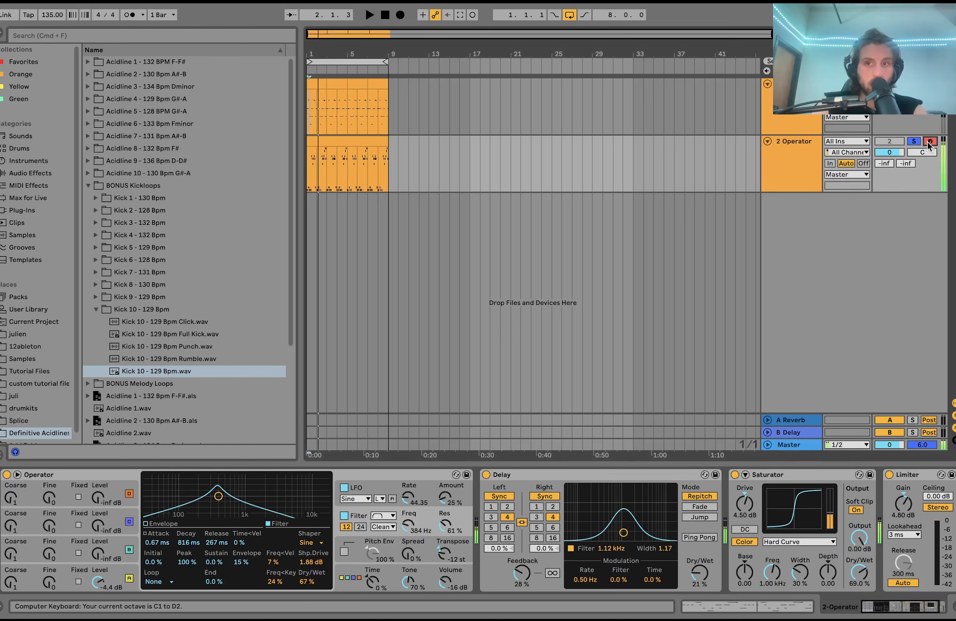
key(x)
key(x)
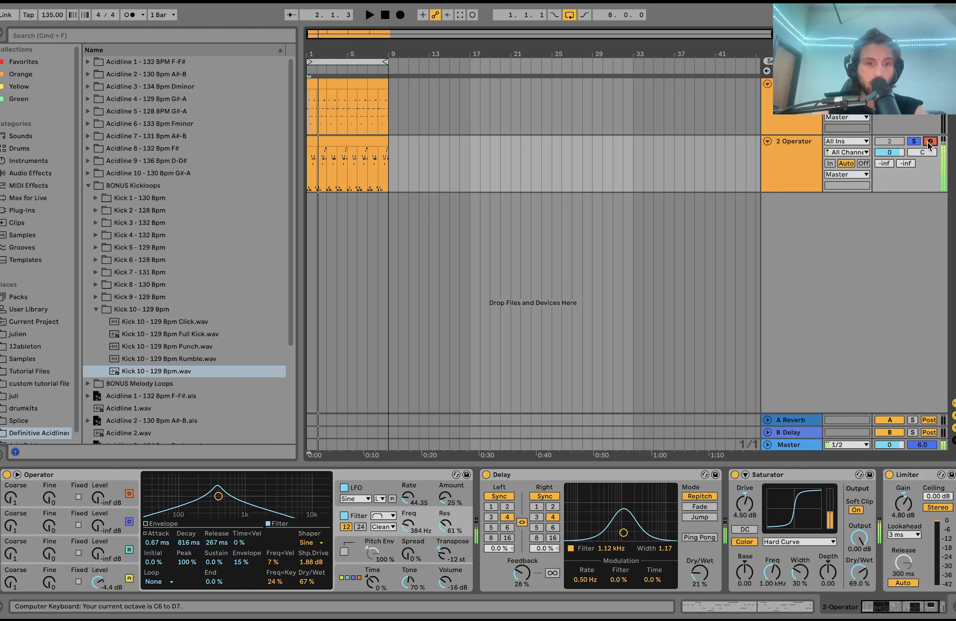
click(929, 142)
Step: Play the soloed line and examine the Delay, Saturator and Limiter that follow Operator in the device chain
key(space)
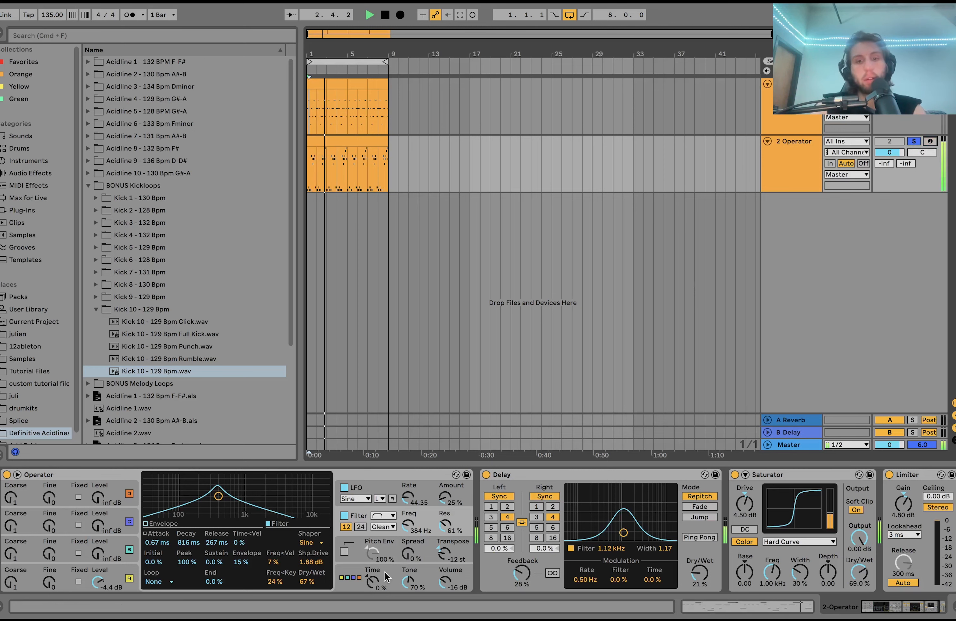
key(space)
scroll(423, 562, right, 3)
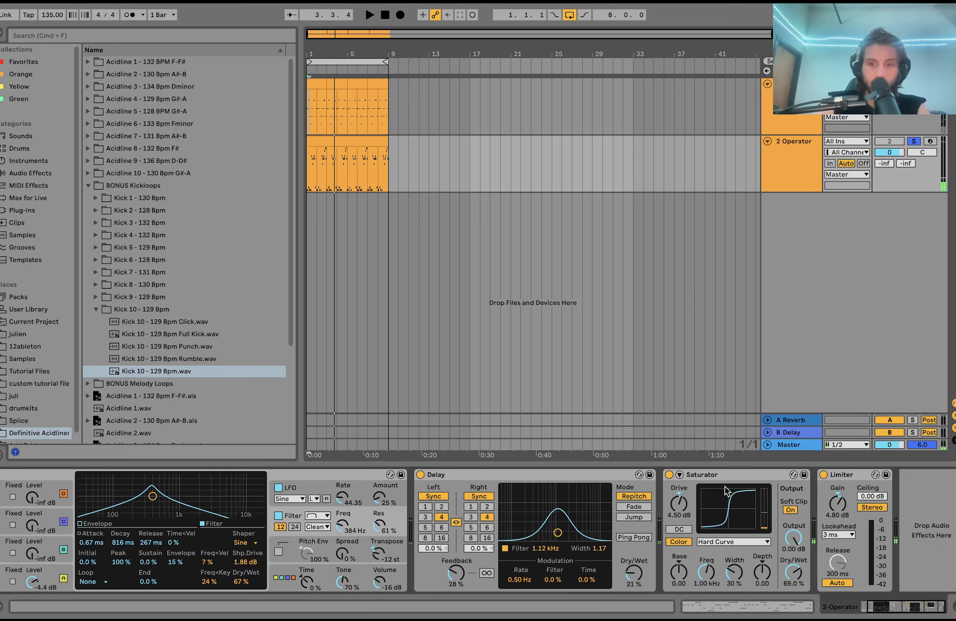
key(space)
Step: Open the second track's MIDI clip and highlight its C3 to F#3 notes and its D2 to D#2 notes in turn
double_click(333, 139)
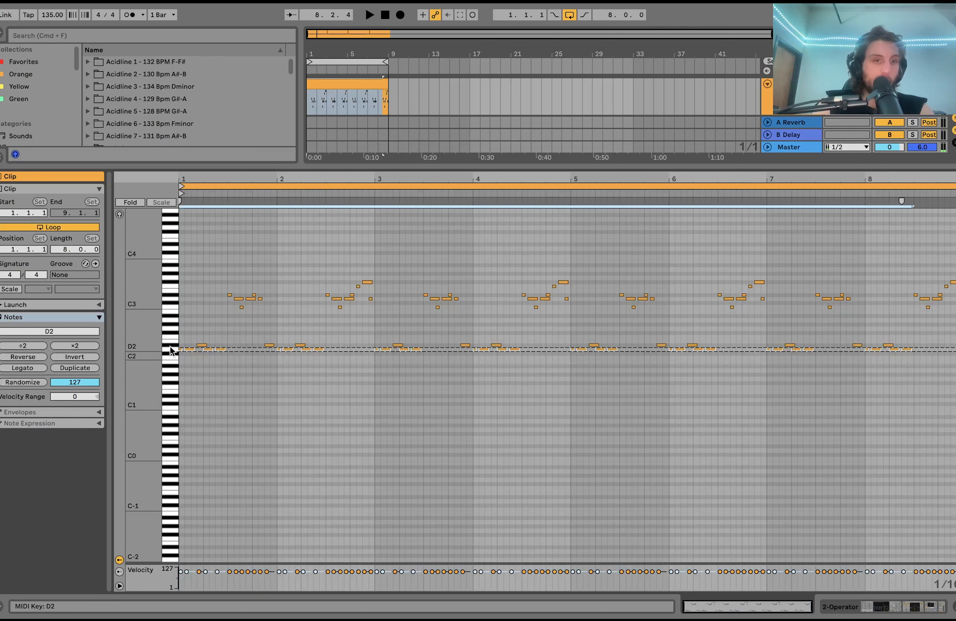
click(171, 348)
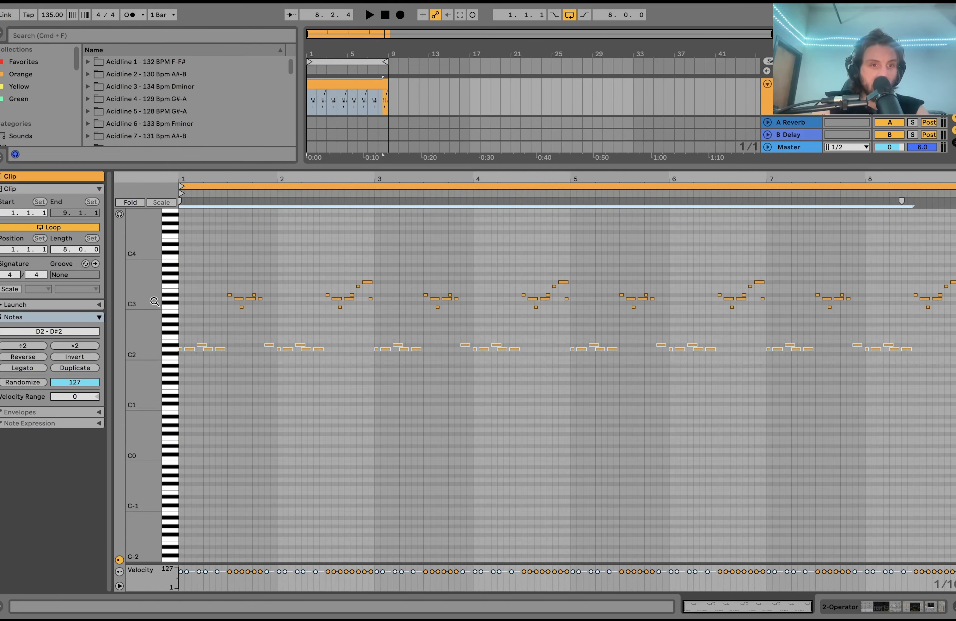
drag(141, 275, 175, 204)
click(138, 204)
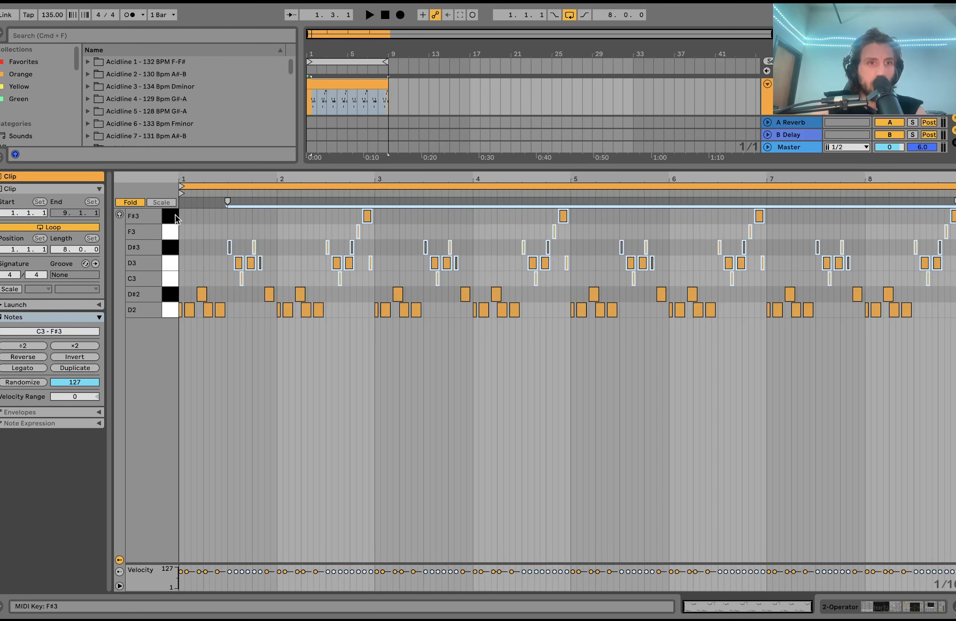
click(134, 204)
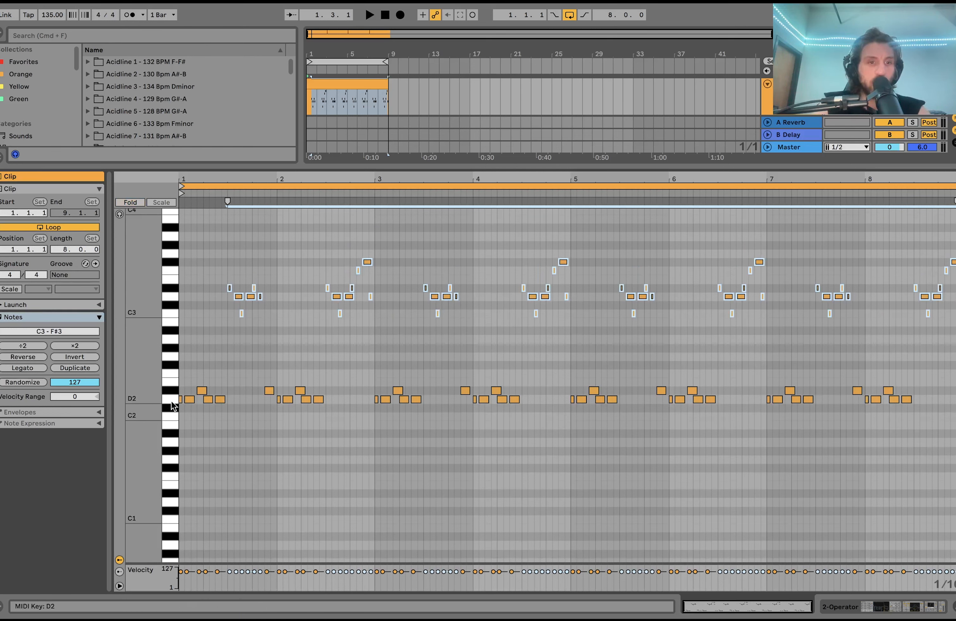
drag(171, 400, 170, 387)
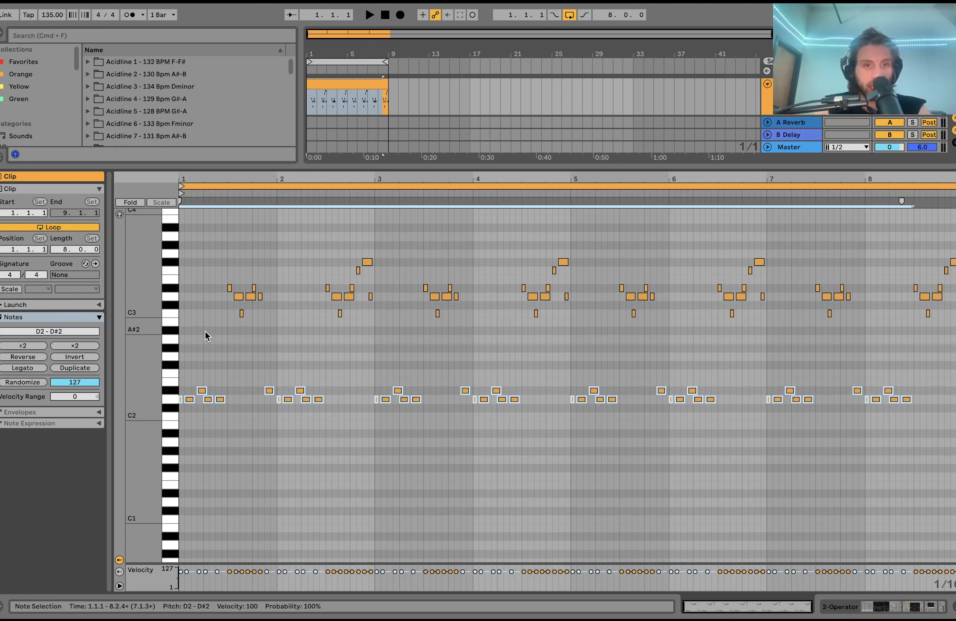
Step: Play the clip from its start and replay the passage in its second bar several times to examine the low and high notes
key(space)
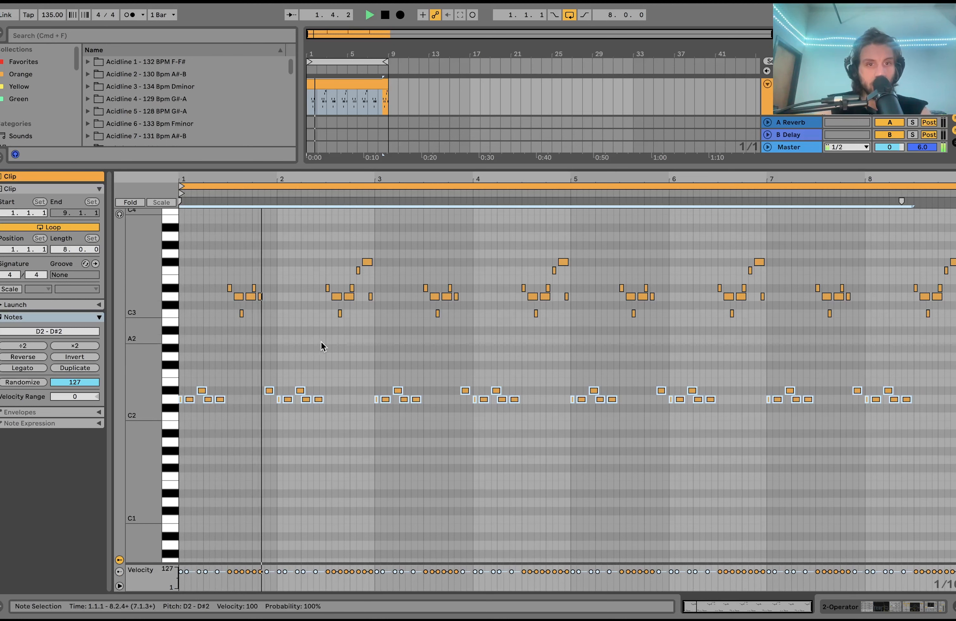
key(space)
click(304, 193)
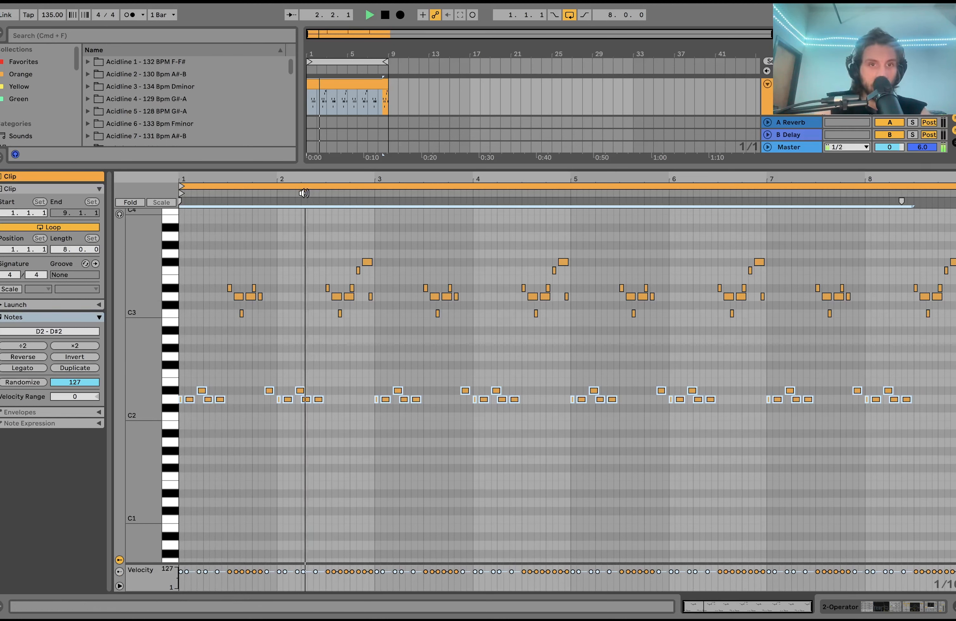
key(space)
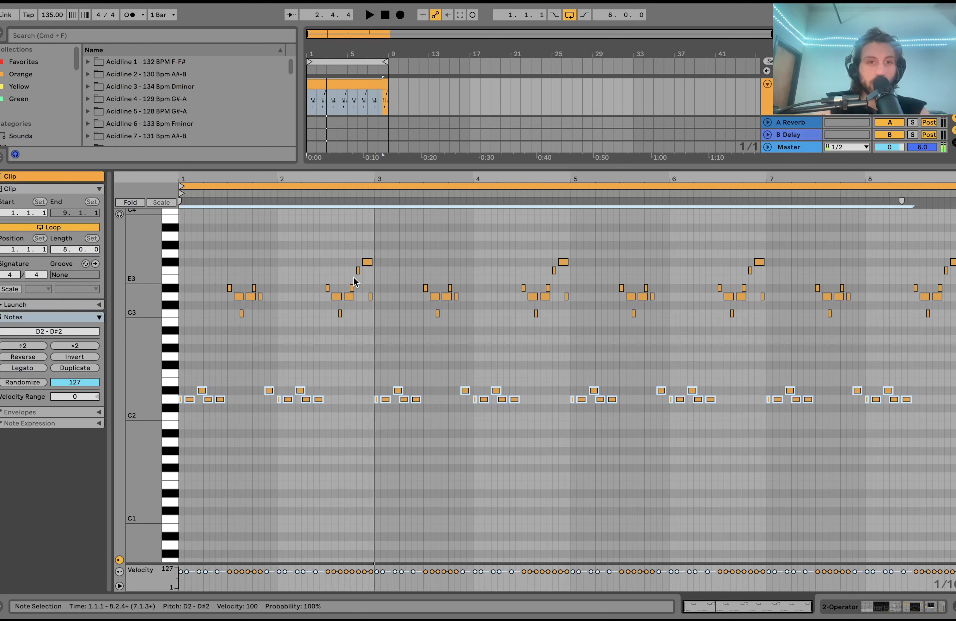
click(328, 202)
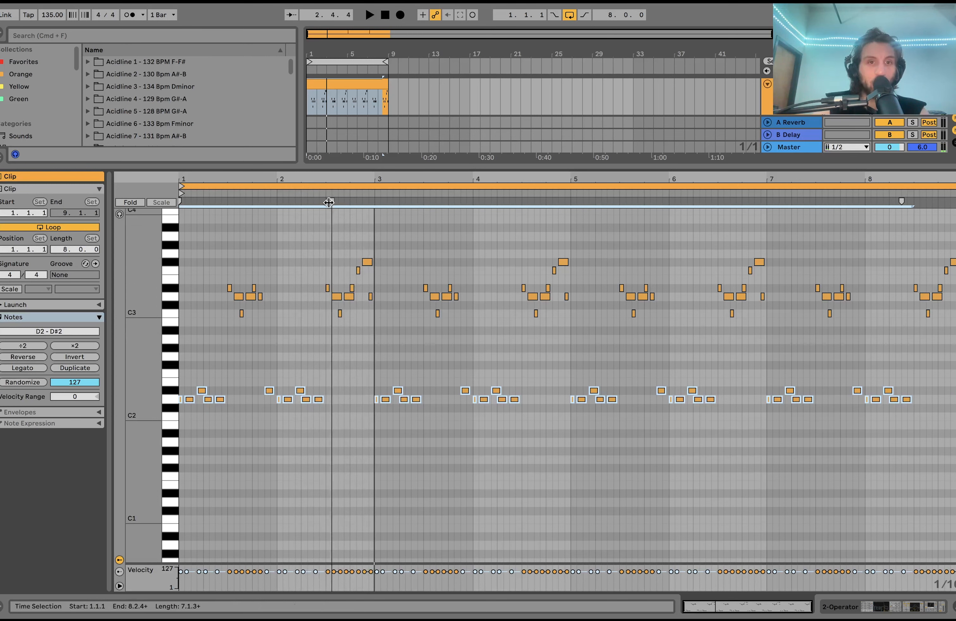
click(318, 201)
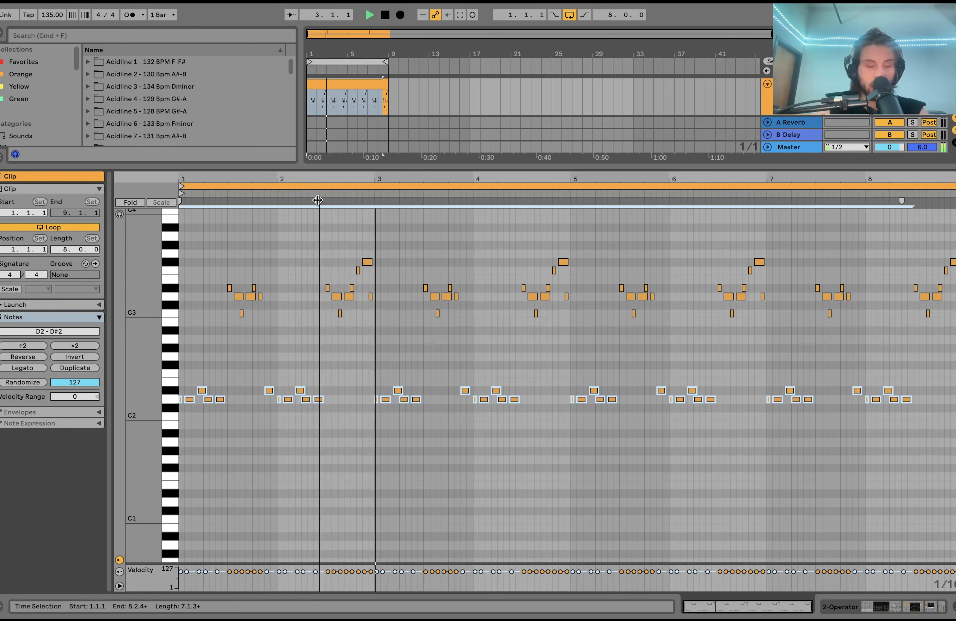
click(317, 193)
key(space)
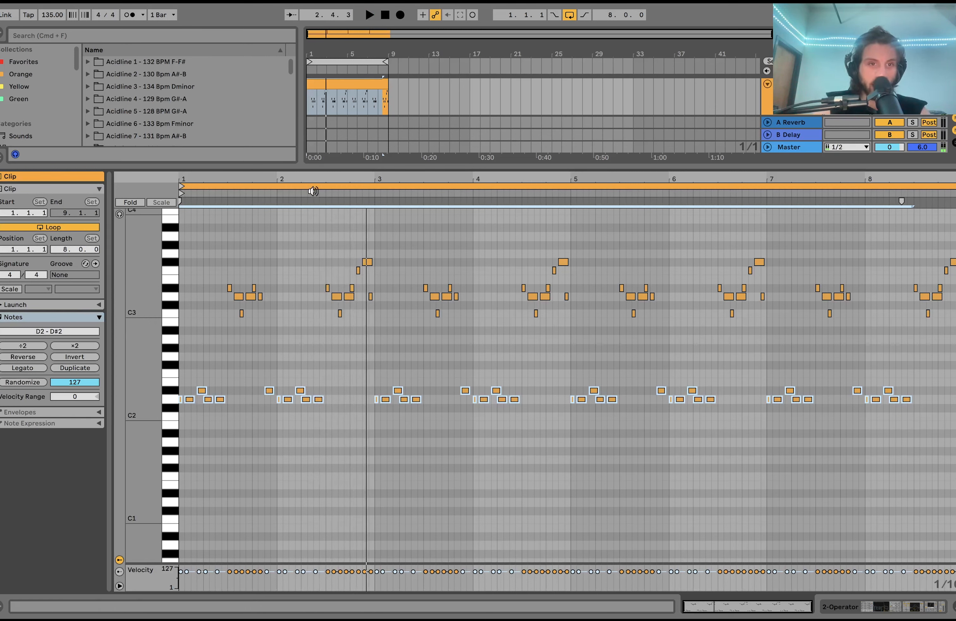
click(323, 199)
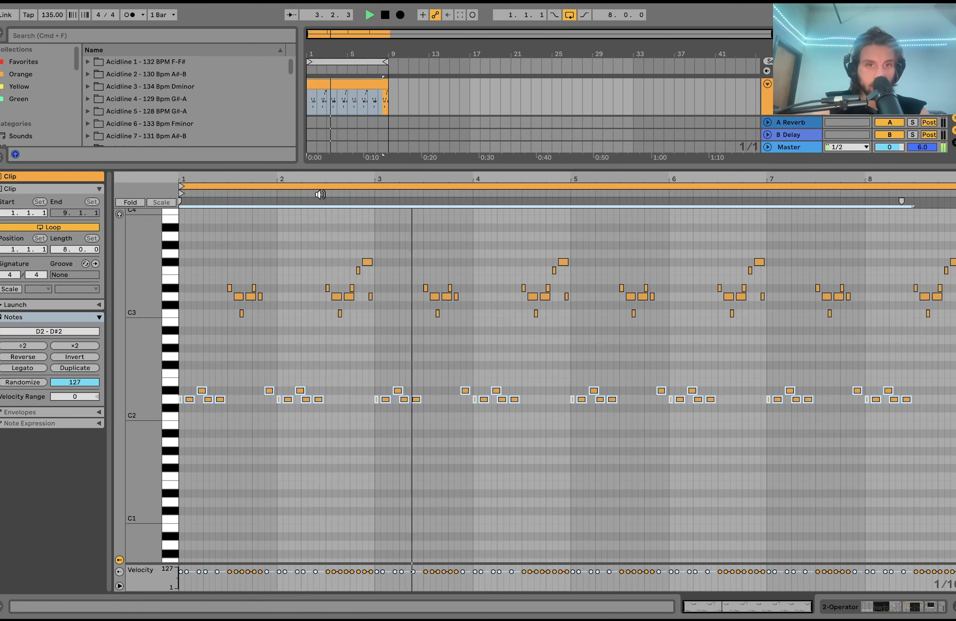
key(space)
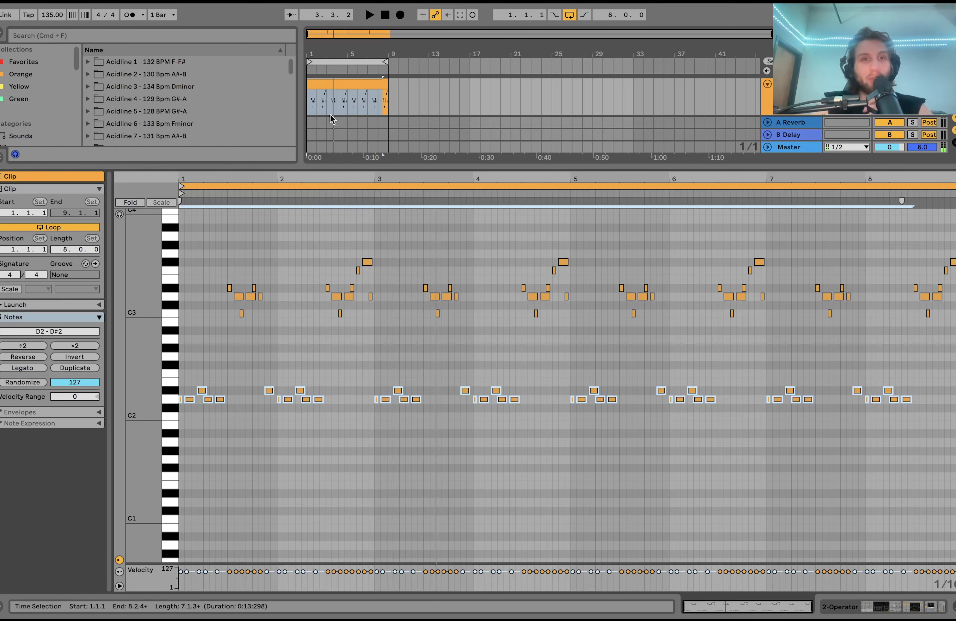
Step: Zoom the arrangement in on the clip and play it from bar 1 and again from partway through bar 2
key(z)
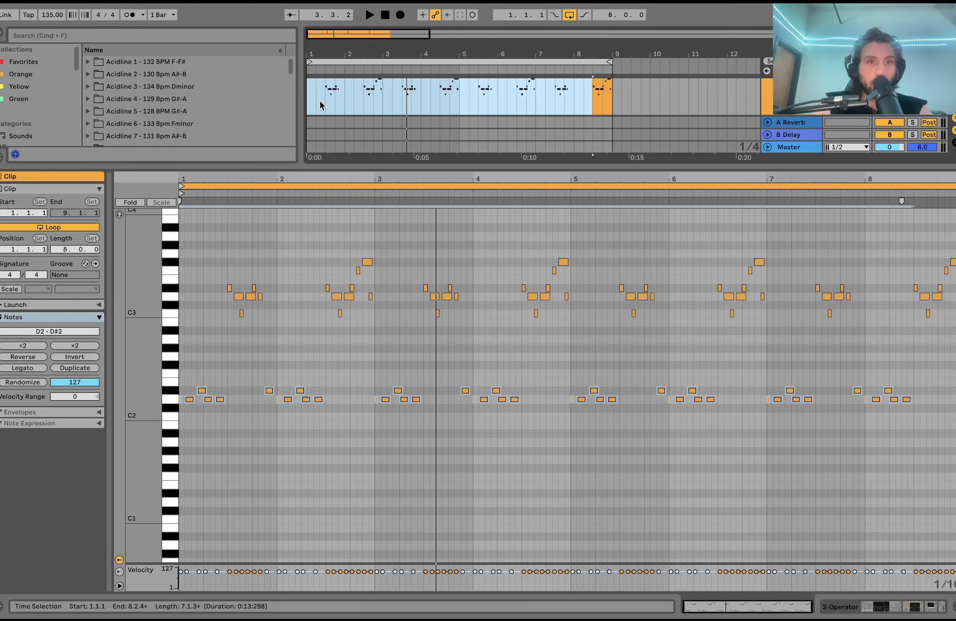
click(308, 98)
key(space)
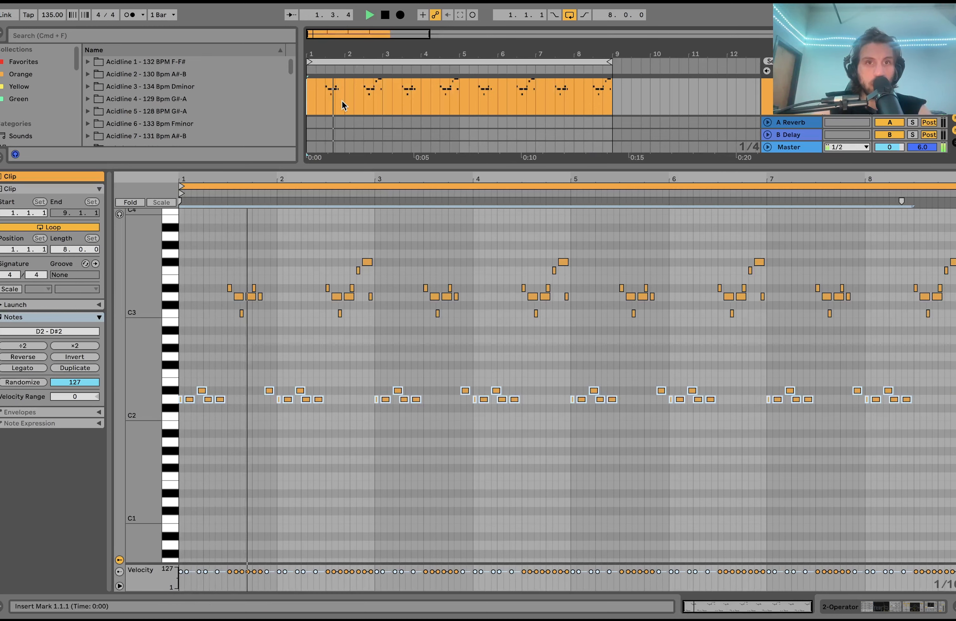
click(360, 103)
key(space)
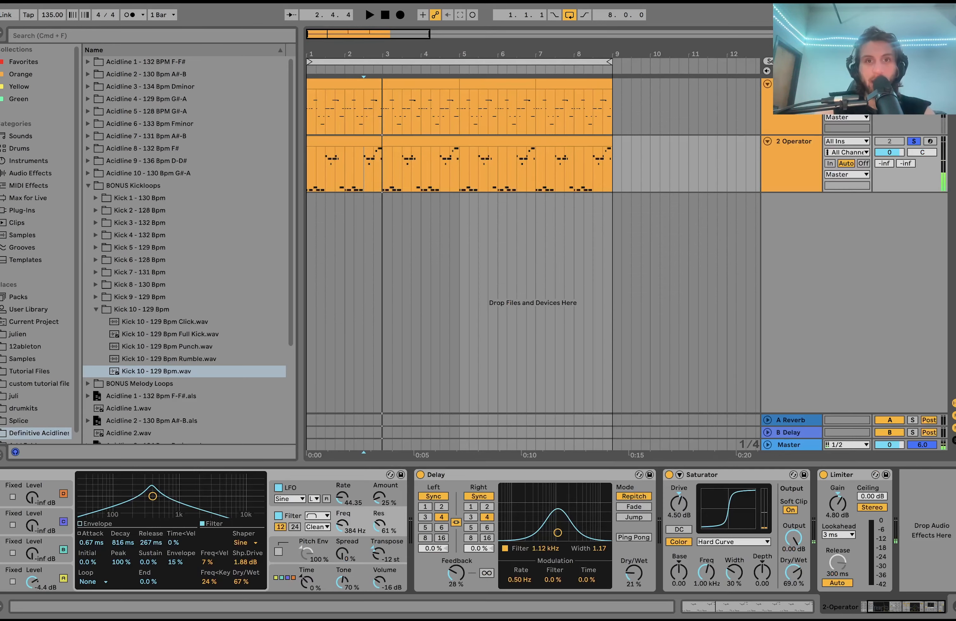
Step: Play the arrangement from the start, unsolo the 2 Operator track, and show the first track's device chain
click(459, 169)
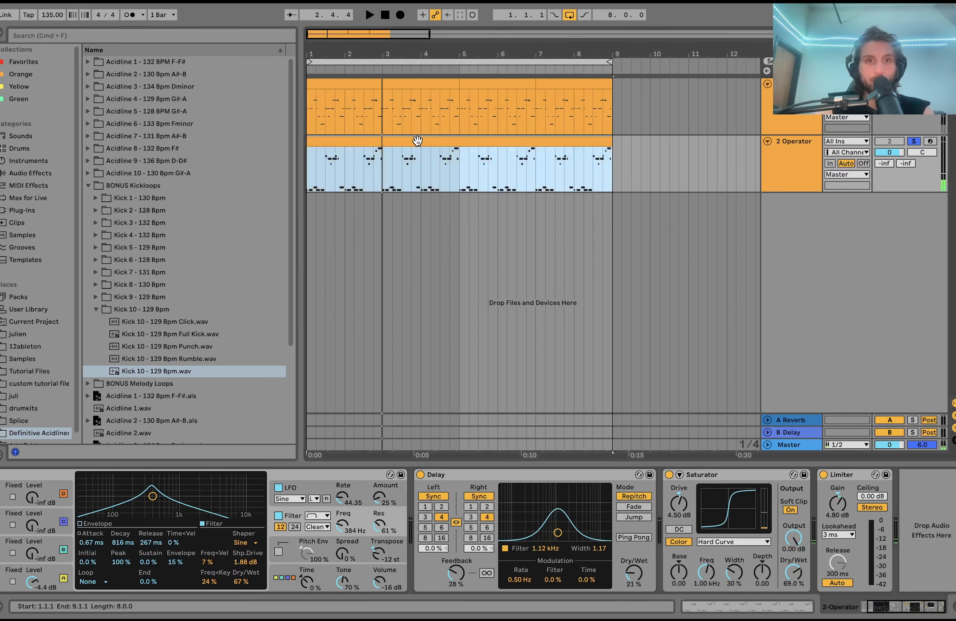
key(space)
click(913, 140)
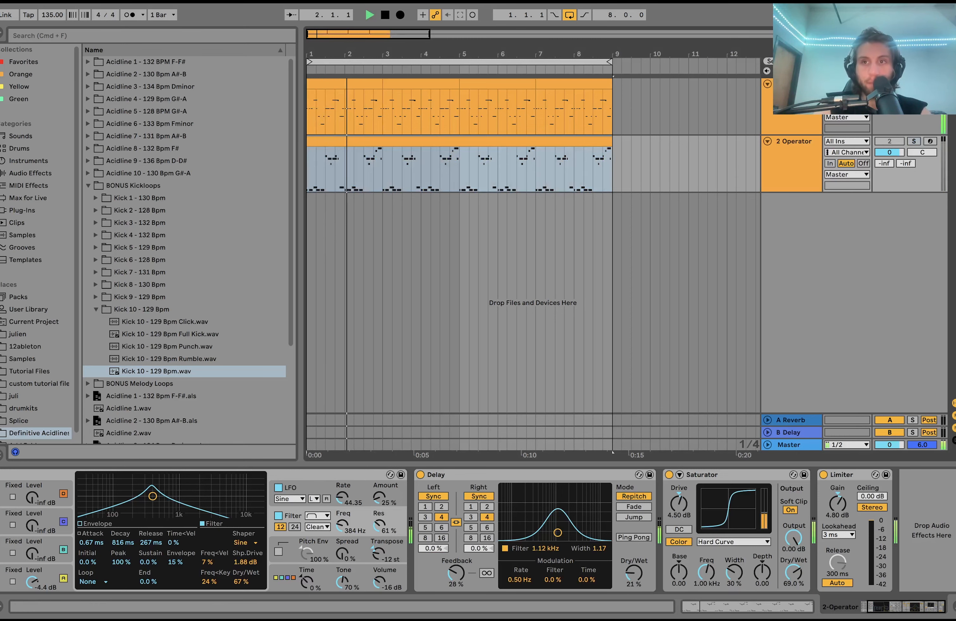
click(806, 121)
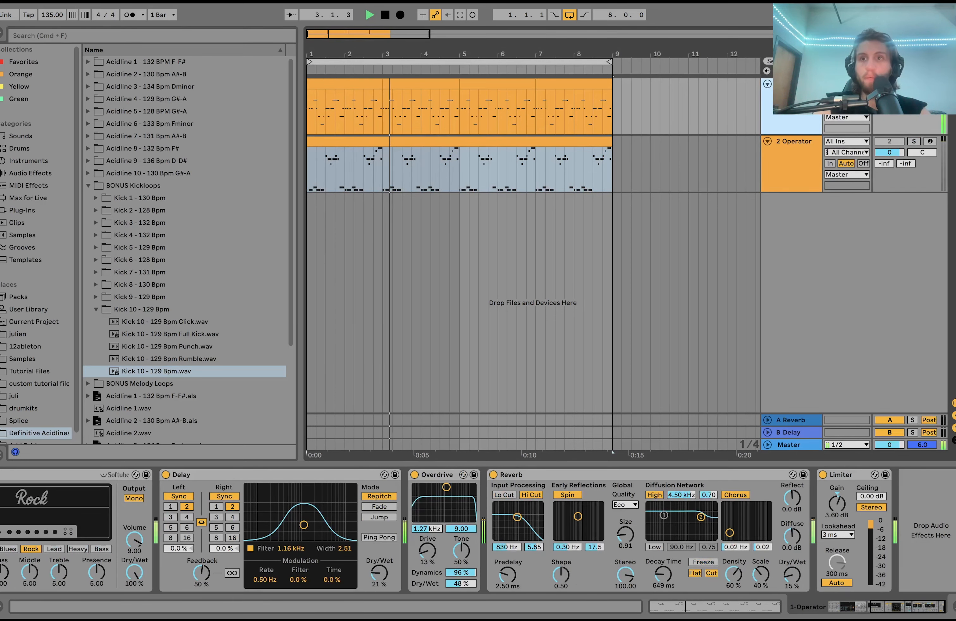
key(space)
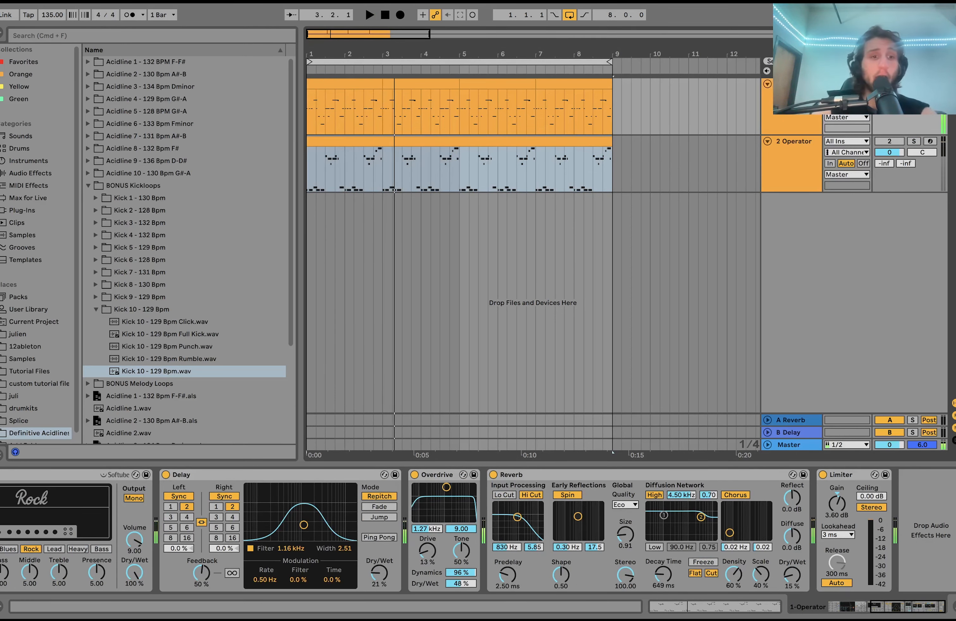
Step: Collapse the BONUS Kickloops folder in the browser
click(88, 186)
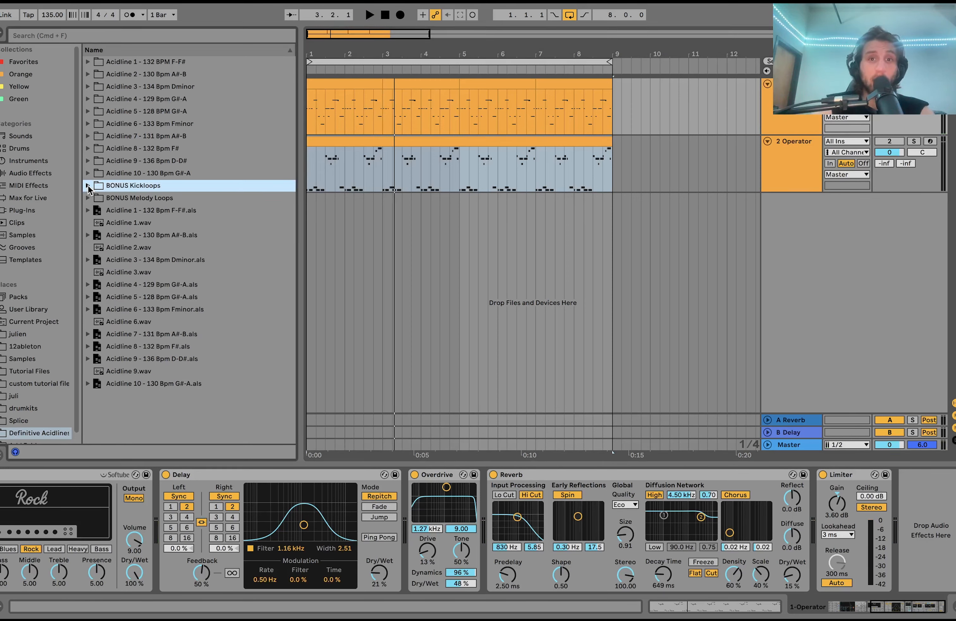